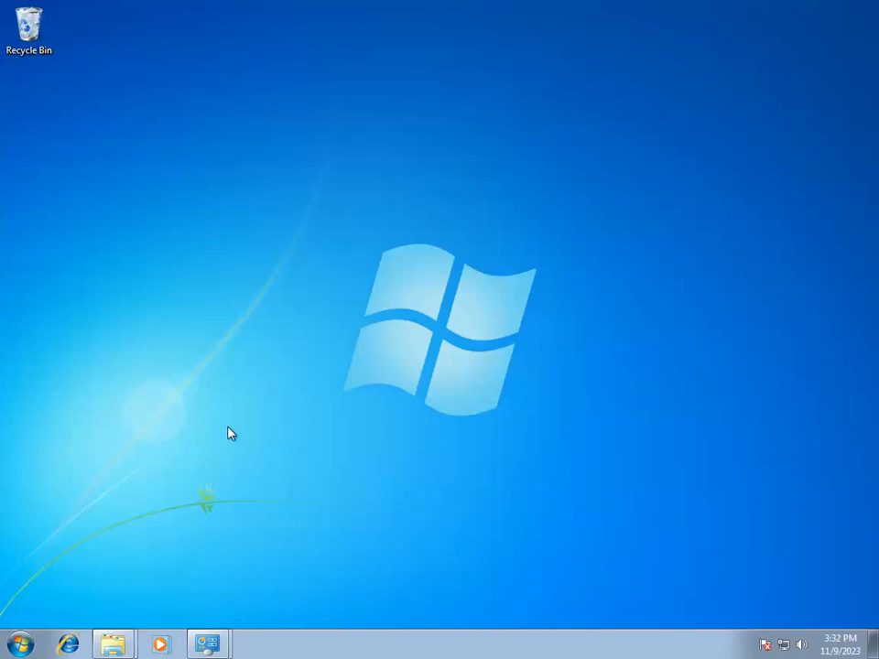
# Step: Check the ProgramData and Program Files folders on Local Disk (C:) for installed software, and minimize the folder window
pyautogui.moveTo(112, 644)
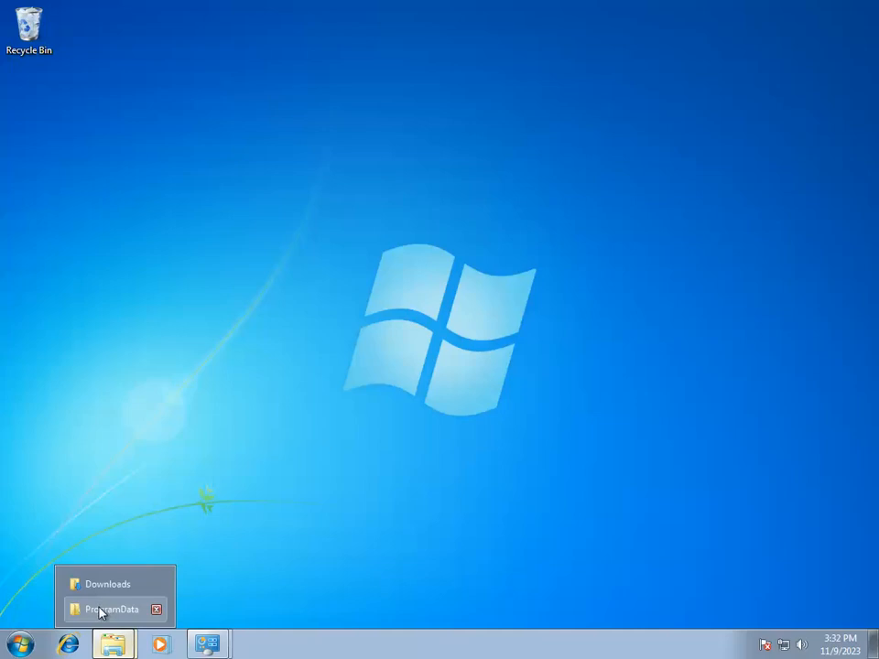
pyautogui.click(101, 610)
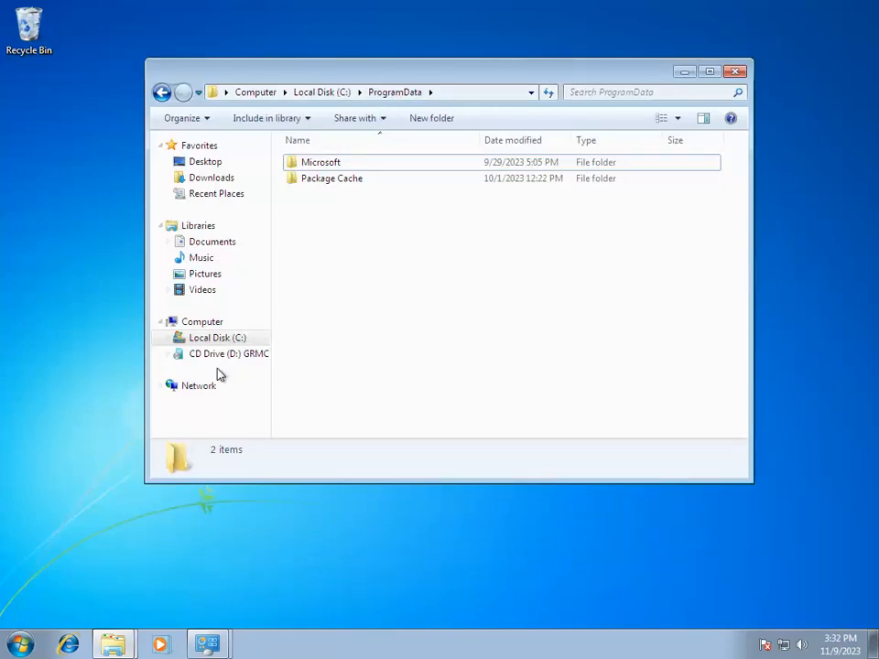
pyautogui.moveTo(116, 646)
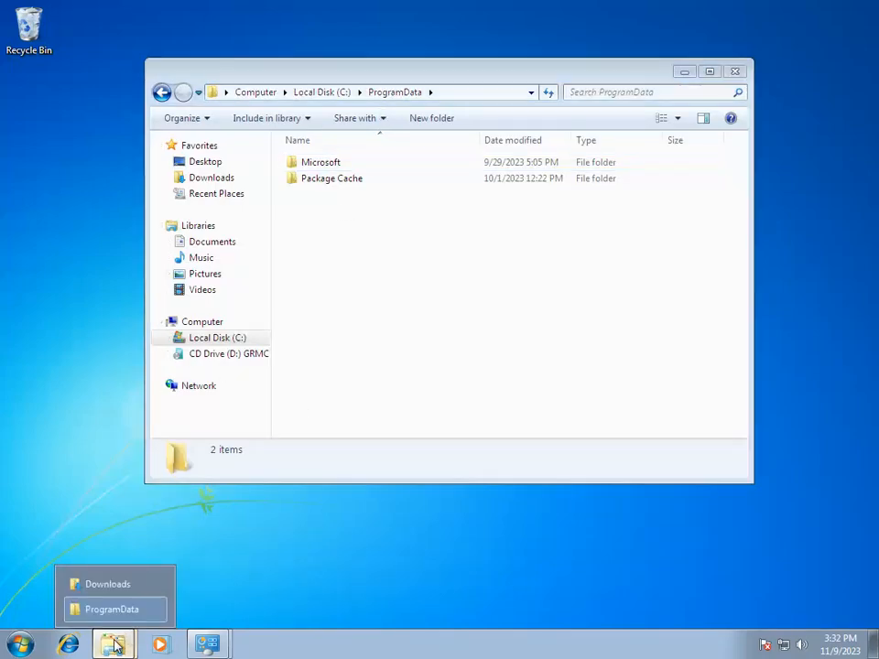
pyautogui.click(234, 341)
pyautogui.doubleClick(322, 179)
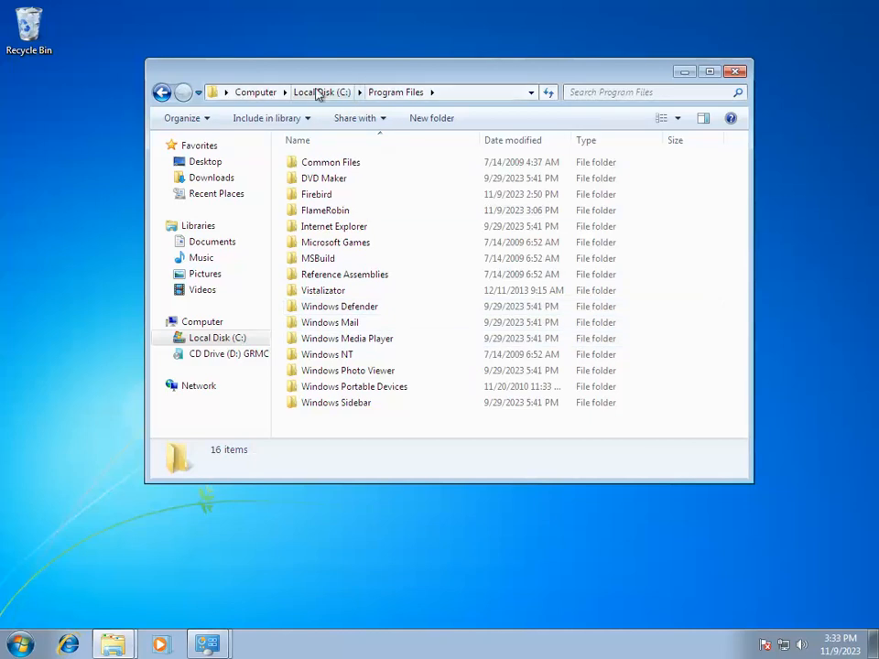
pyautogui.click(683, 71)
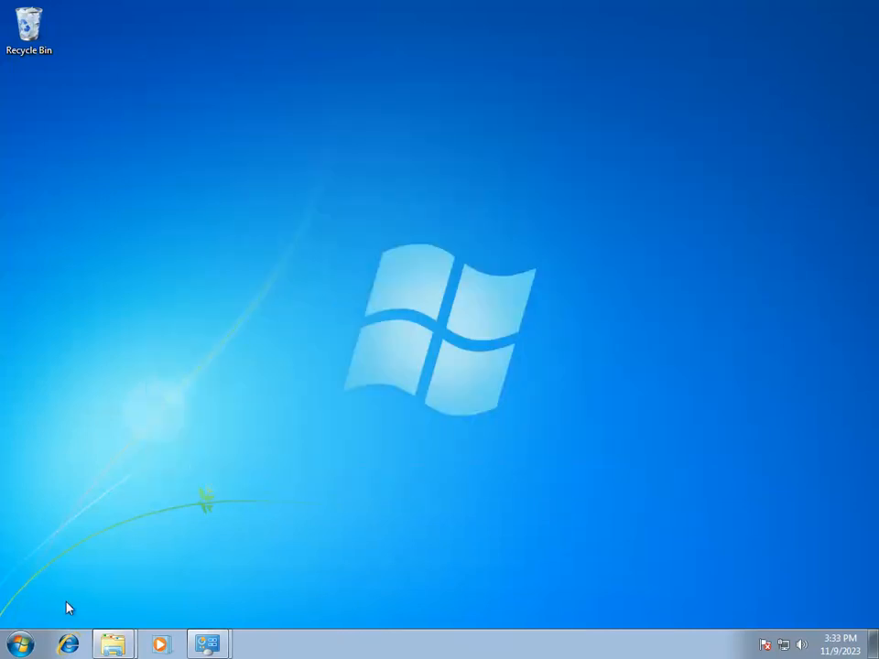
pyautogui.click(67, 646)
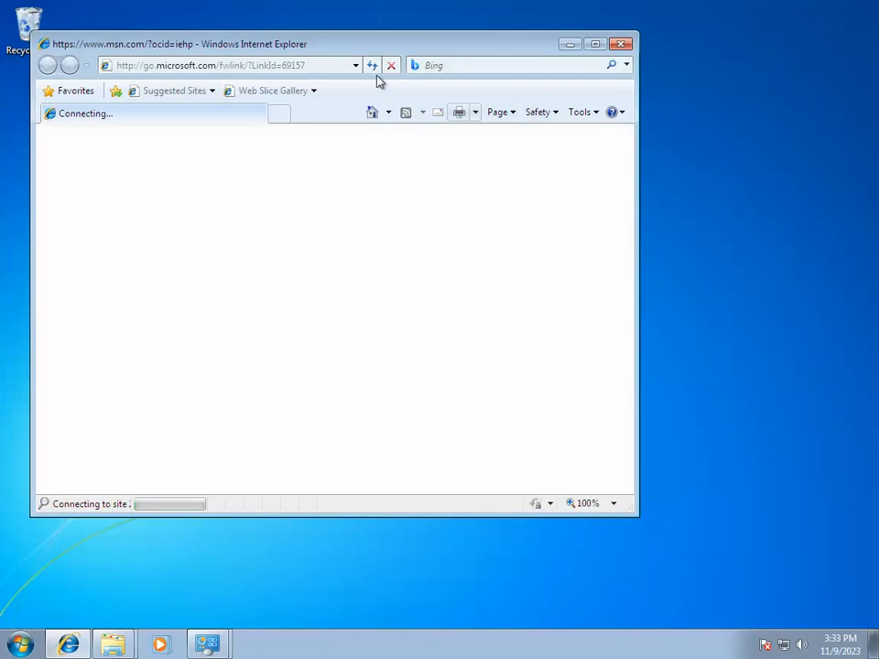
pyautogui.click(324, 62)
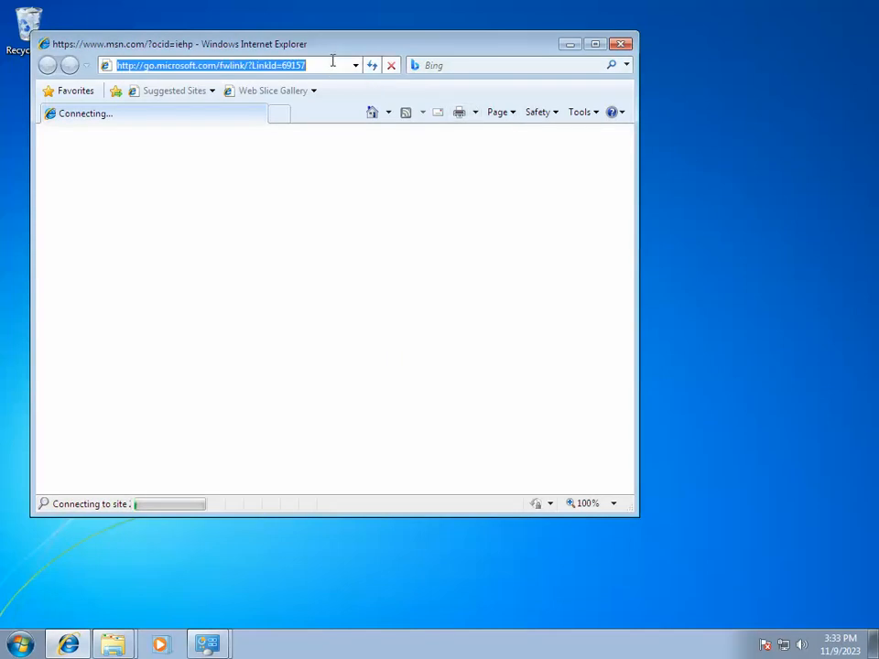
pyautogui.write('sabreproducts')
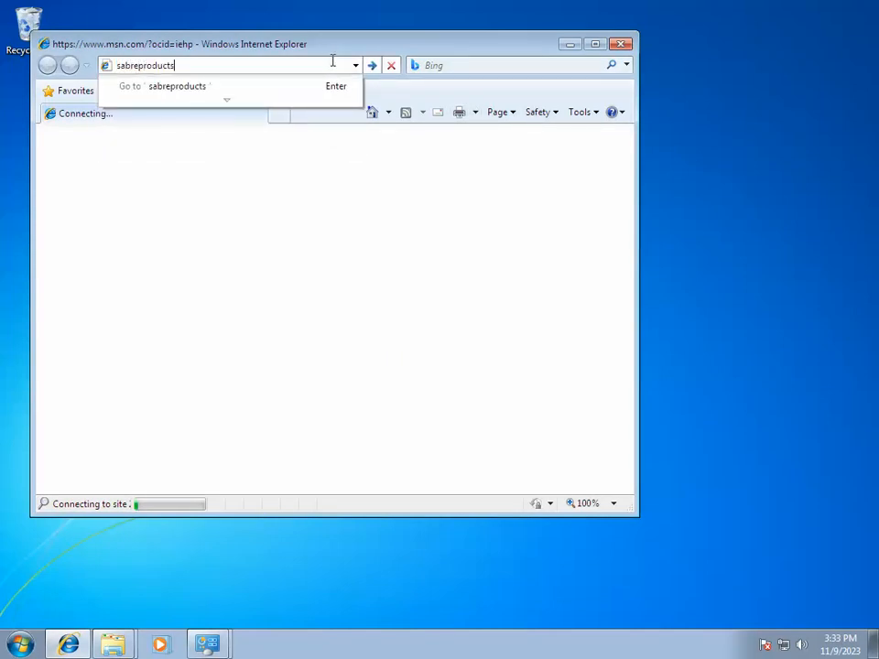
pyautogui.hotkey('ctrl', 'Return')
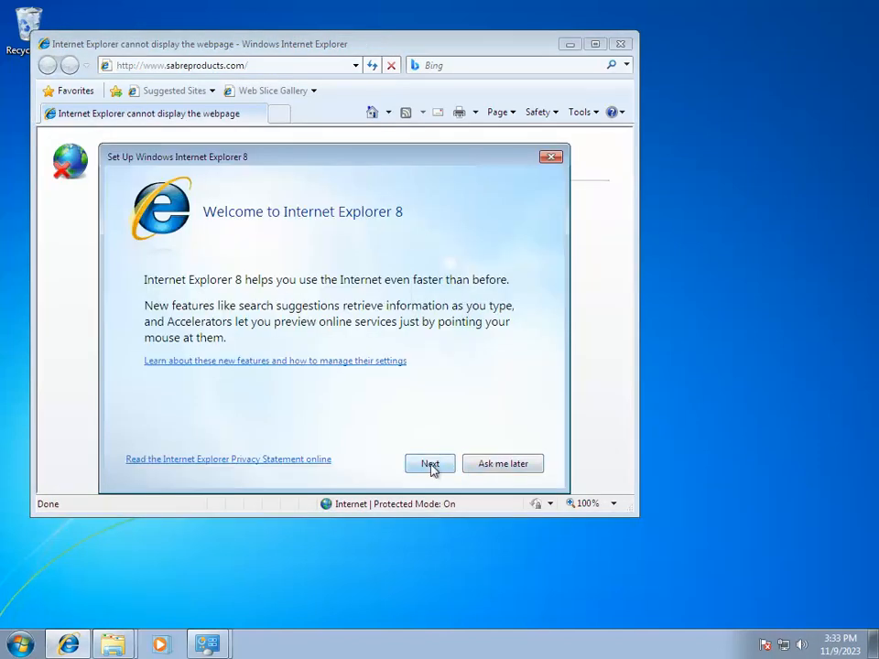
pyautogui.click(501, 463)
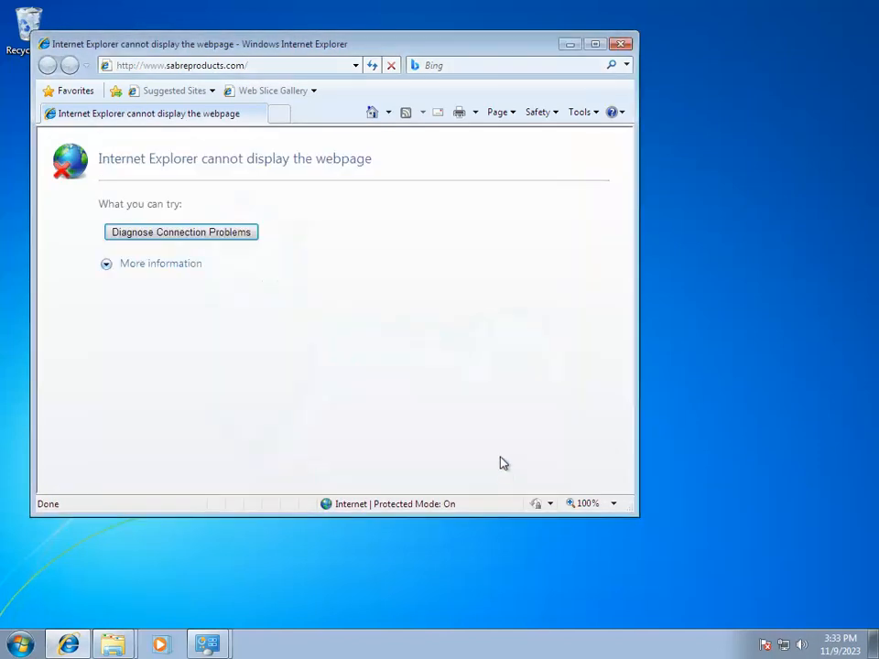
pyautogui.click(275, 67)
pyautogui.click(275, 67)
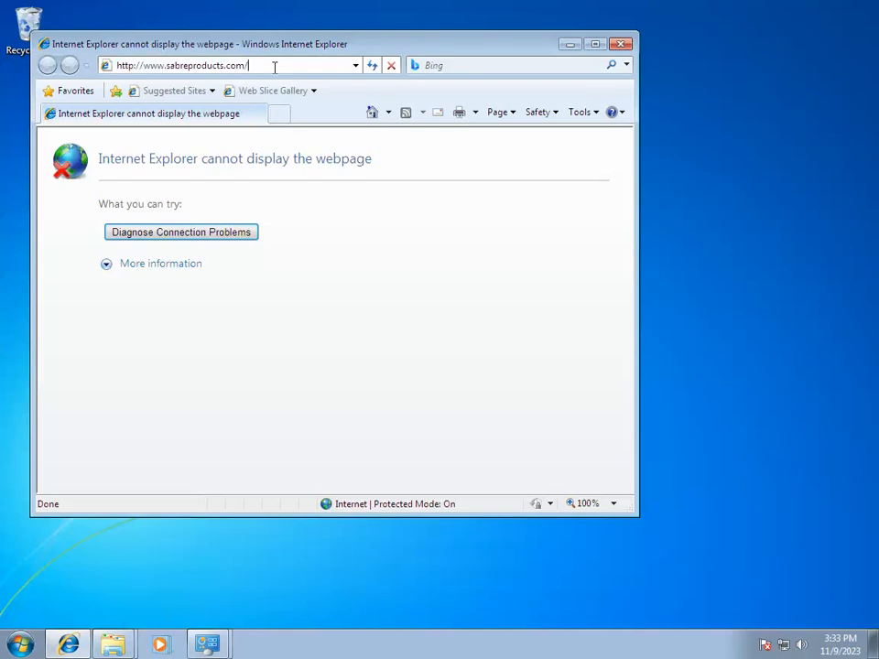
pyautogui.press('Return')
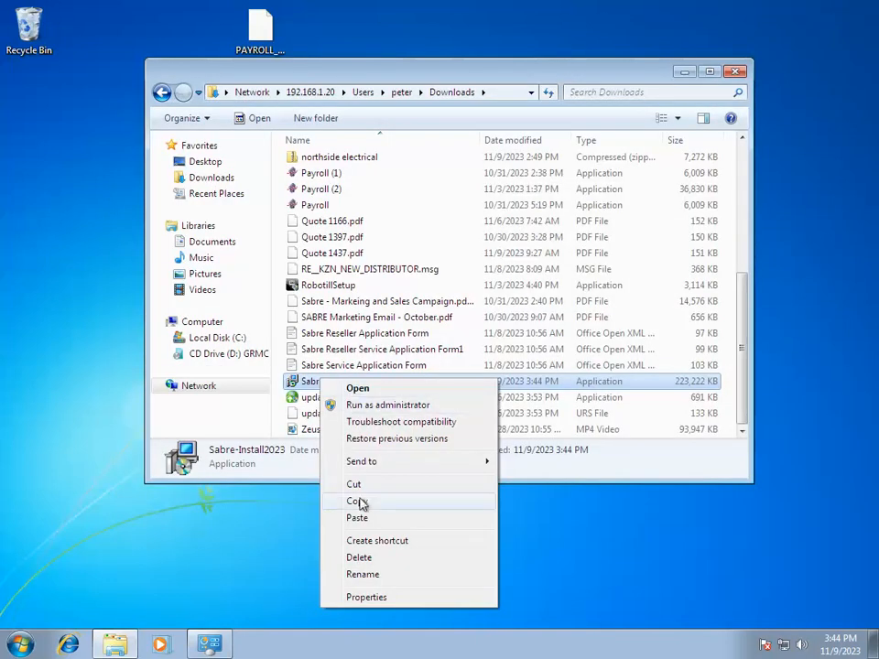
# Step: Copy the Sabre-Install2023 application from the network Downloads folder to the desktop and place it beside the PAYROLL file
pyautogui.click(360, 503)
pyautogui.rightClick(97, 145)
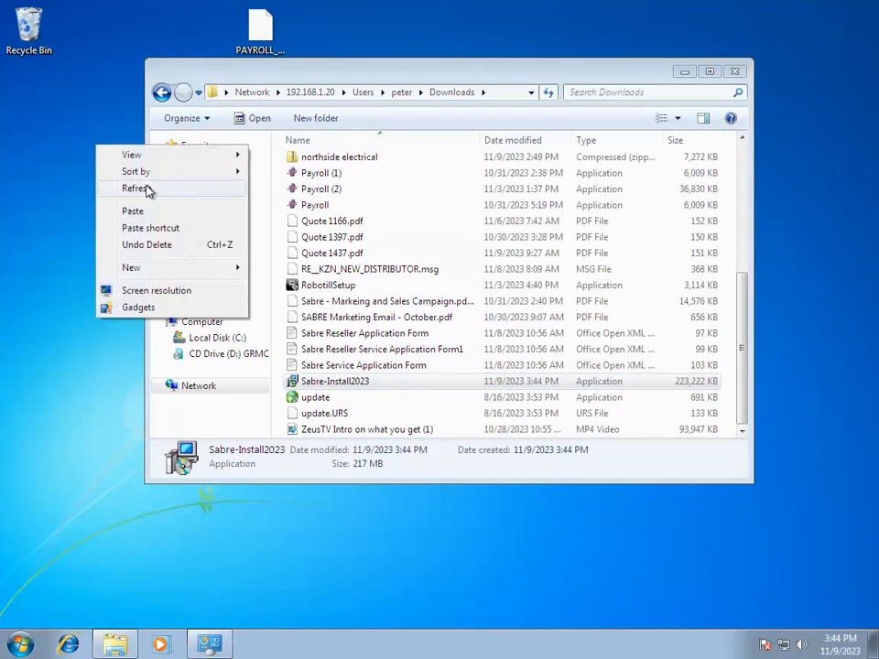
pyautogui.click(133, 212)
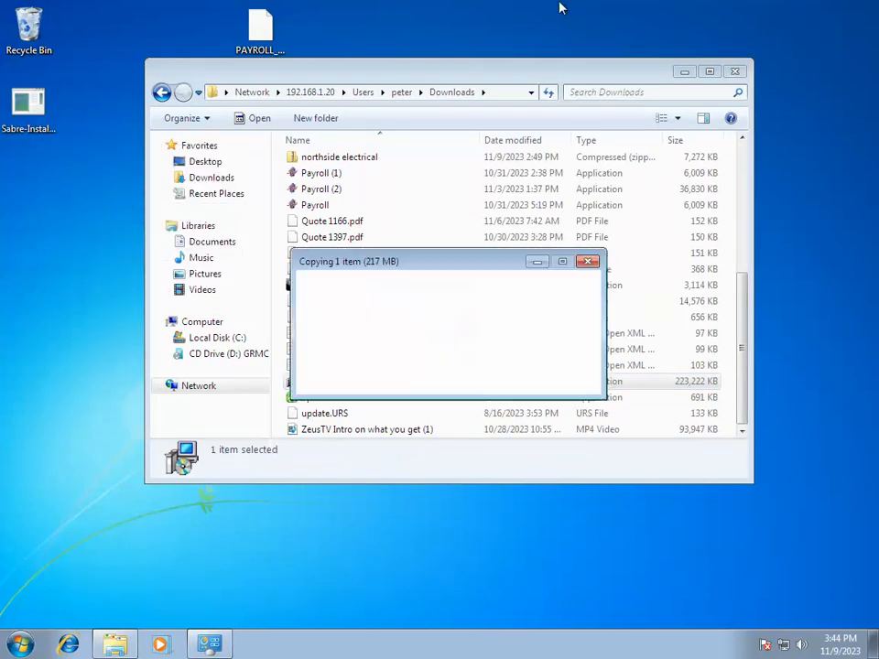
pyautogui.click(686, 73)
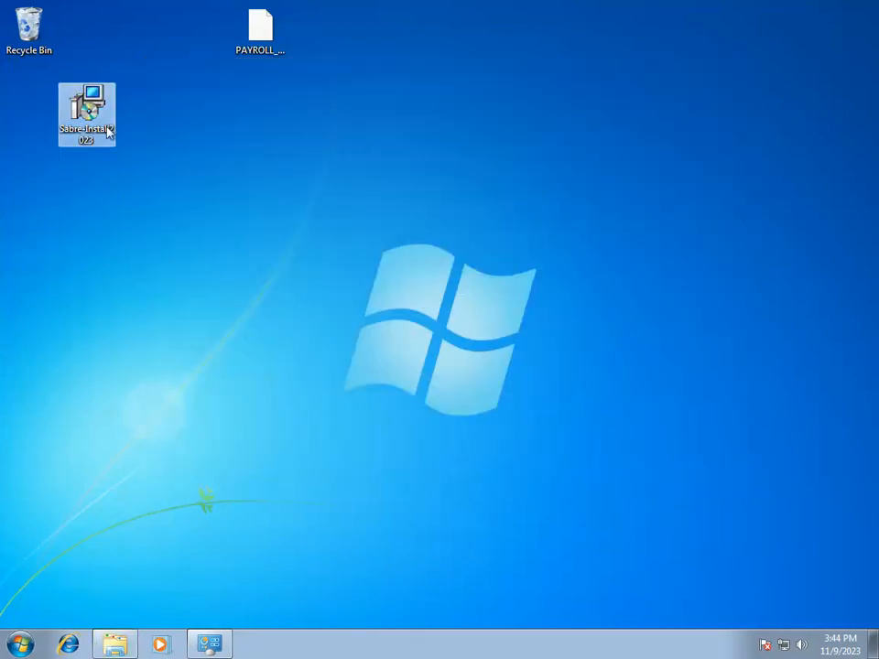
pyautogui.moveTo(97, 102); pyautogui.dragTo(395, 53)
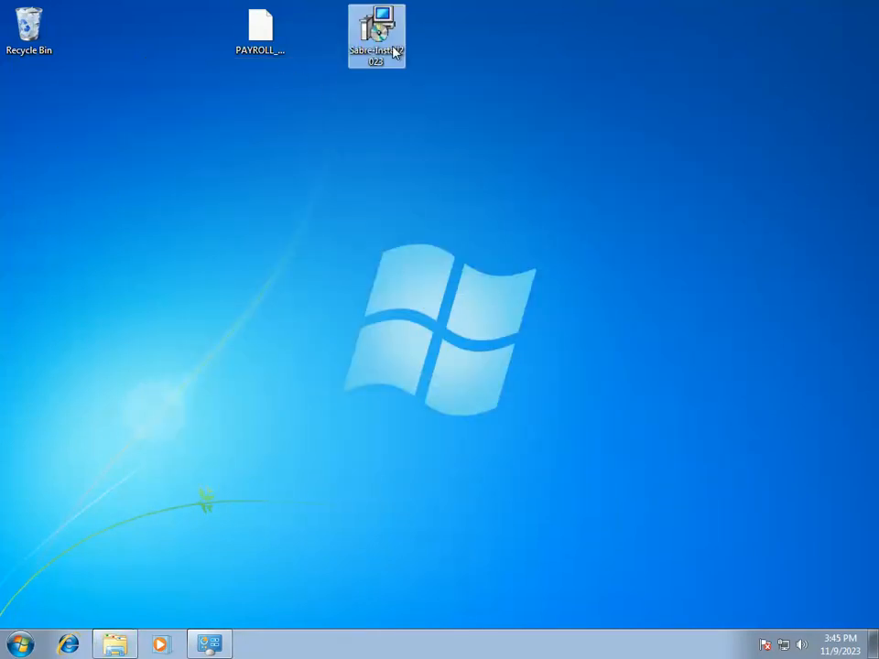
# Step: Run Sabre-Install2023 with permission to change the computer and install Sabre with the desktop icon option kept
pyautogui.doubleClick(382, 20)
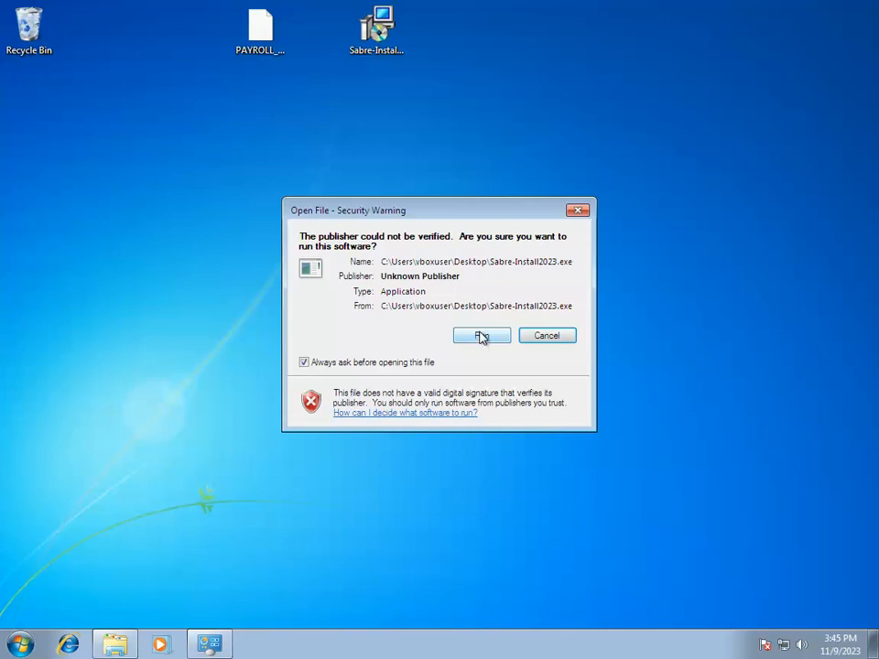
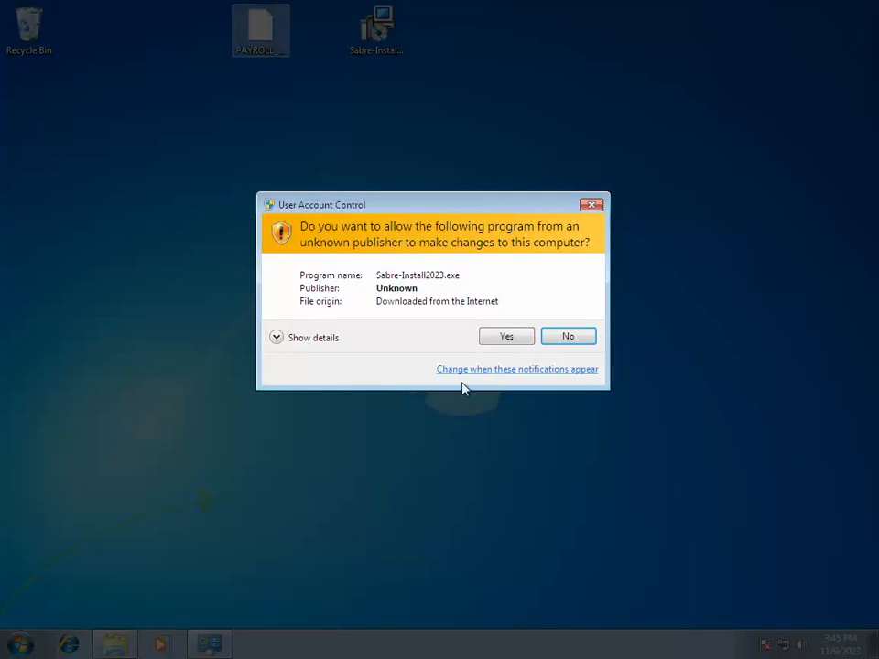
pyautogui.click(503, 337)
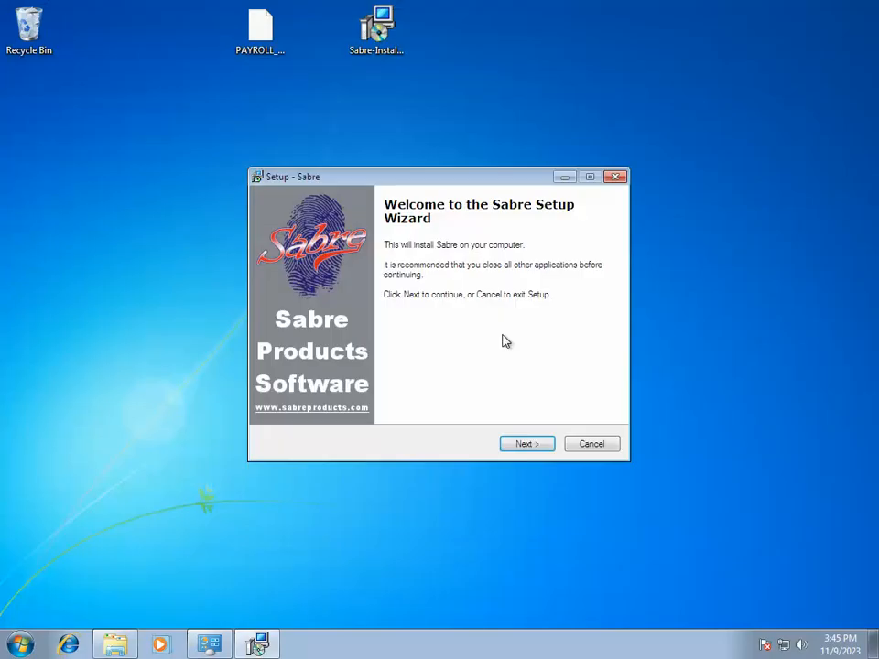
pyautogui.click(525, 448)
pyautogui.click(525, 449)
pyautogui.click(526, 448)
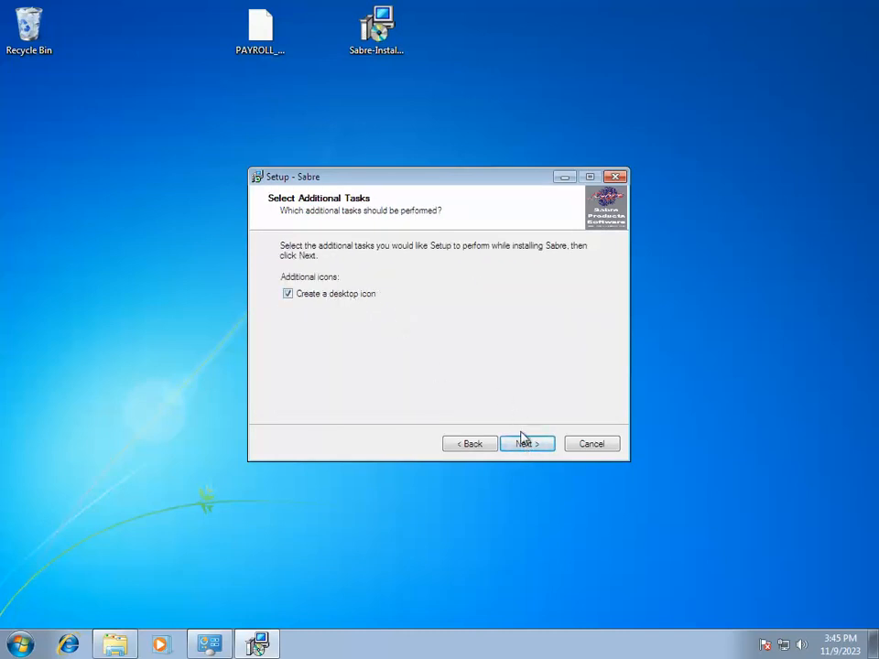
pyautogui.click(525, 443)
pyautogui.click(525, 445)
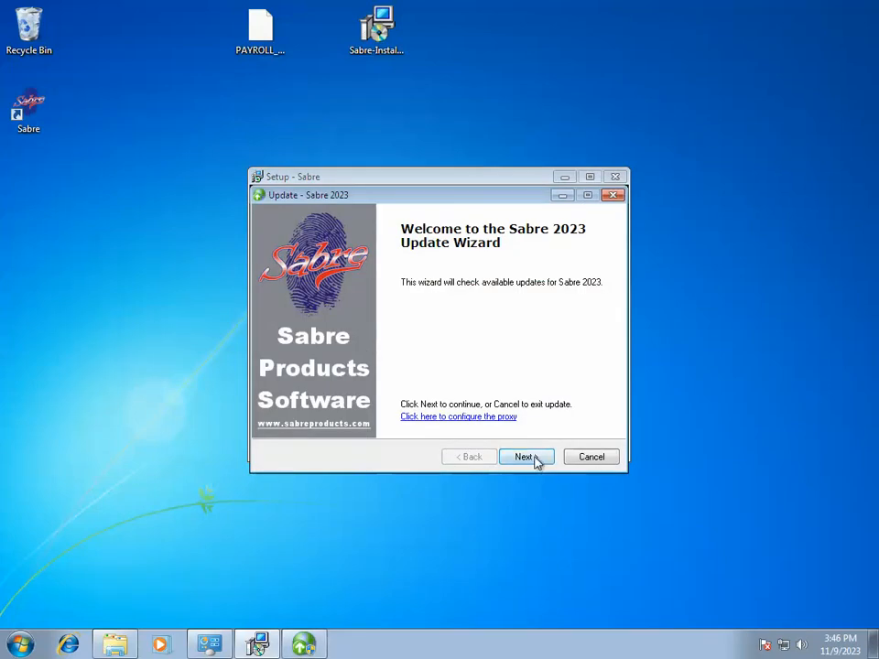
# Step: Run the Sabre 2023 Update Wizard to check for updates and finish it
pyautogui.click(535, 459)
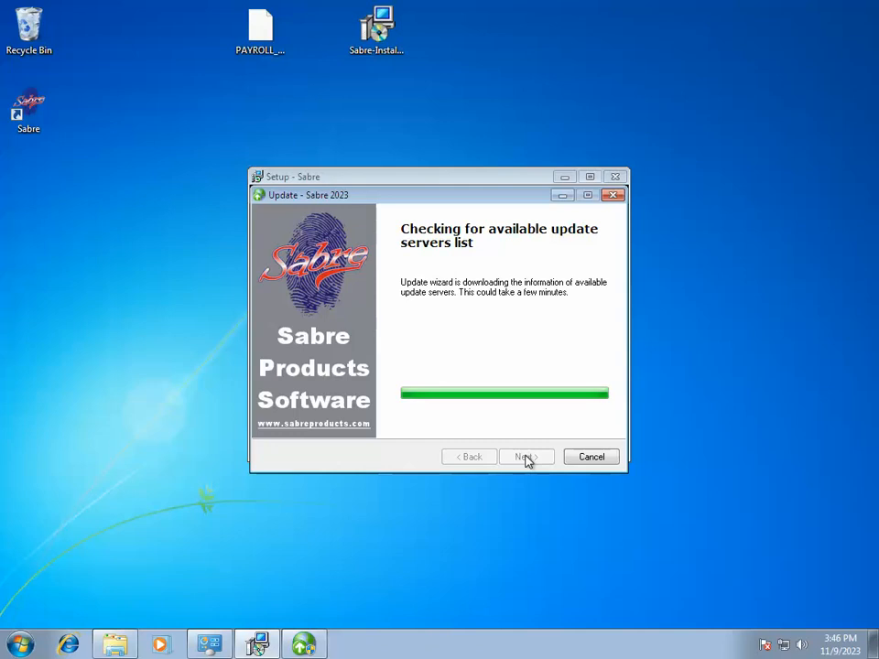
pyautogui.click(527, 457)
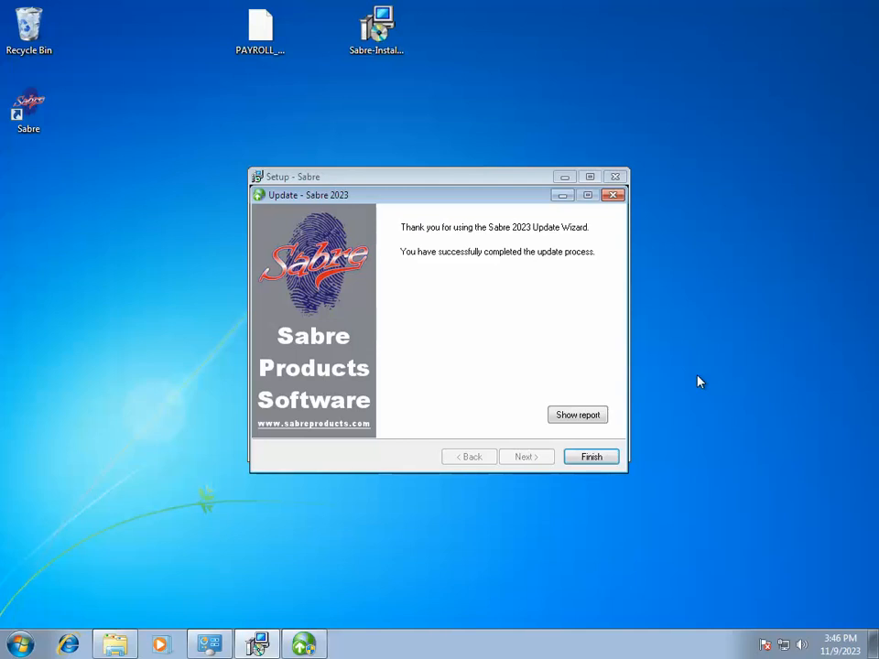
pyautogui.click(592, 457)
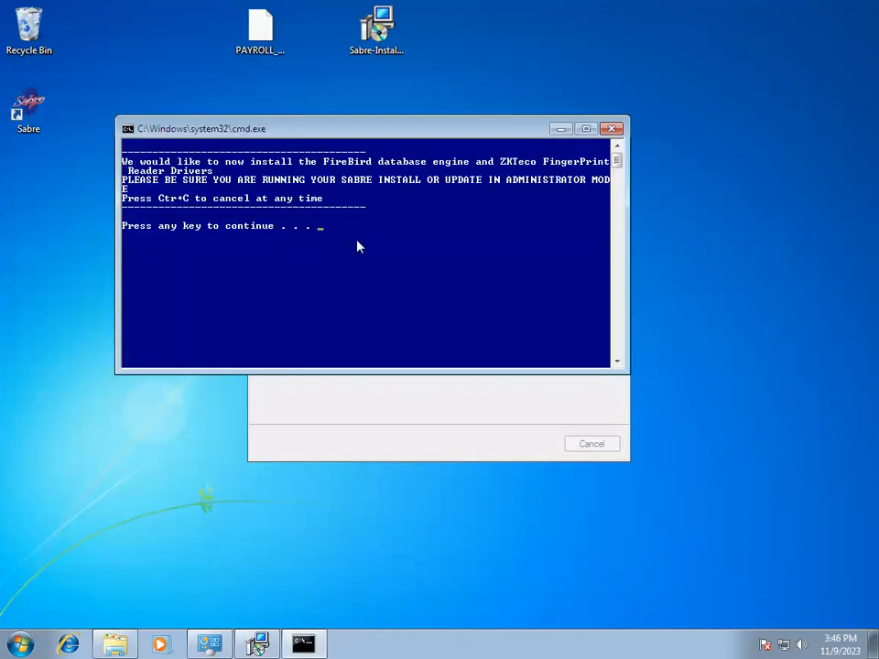
# Step: Continue the console script through copying shortcuts, stopping services and moving files, and exit the ZKOnline SDK setup without installing it
pyautogui.press('Return')
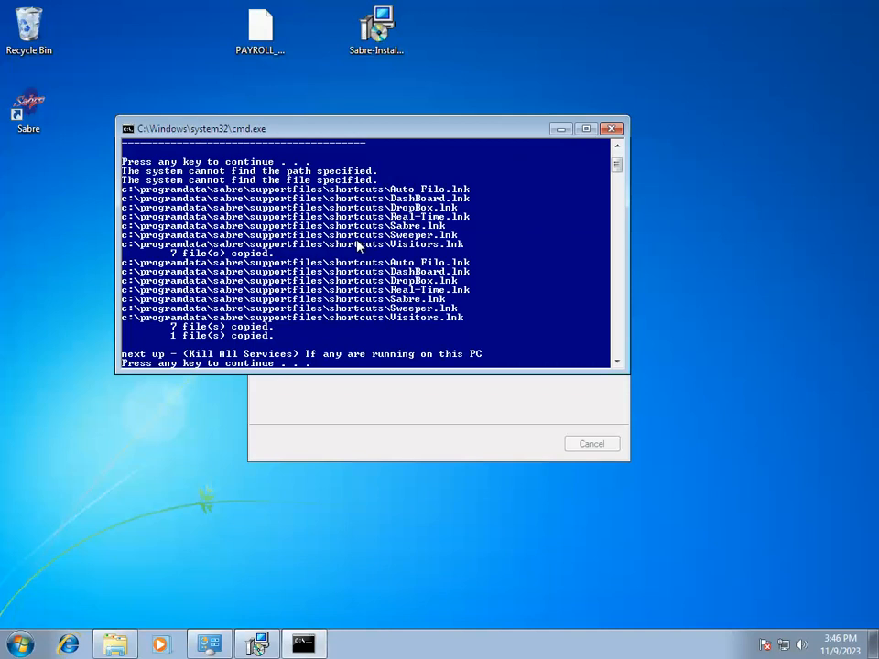
pyautogui.press('Return')
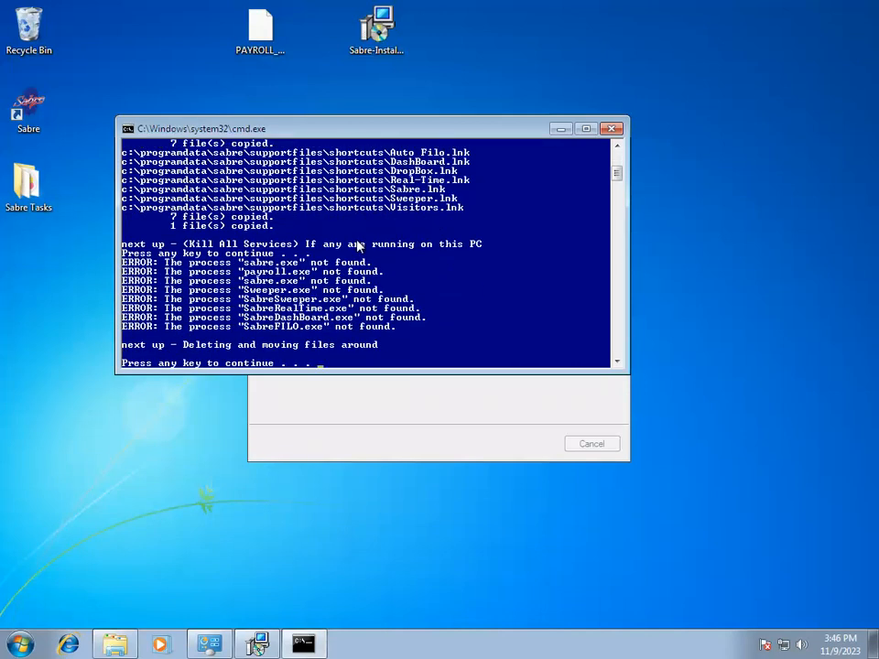
pyautogui.press('Return')
pyautogui.press('Return')
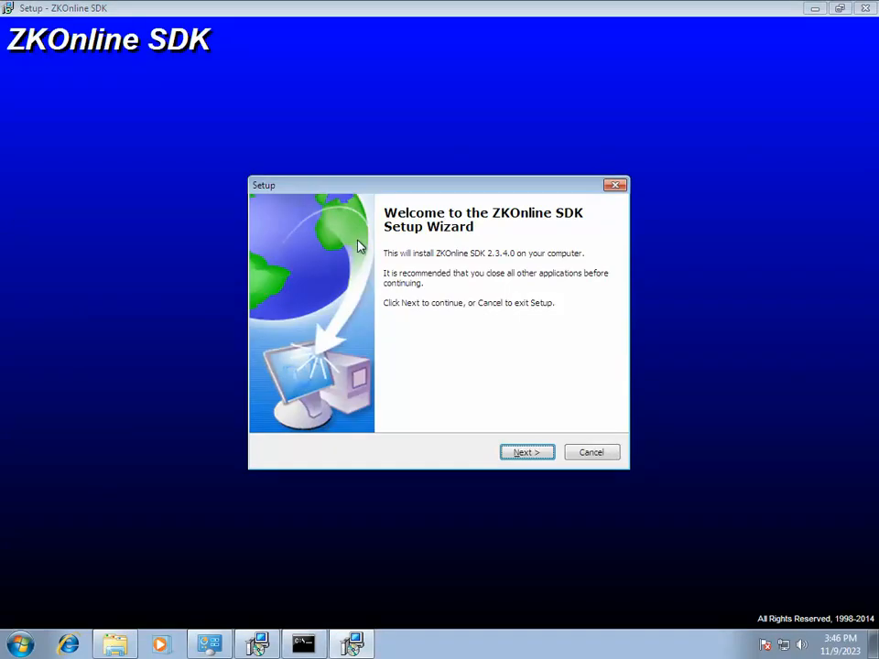
pyautogui.click(591, 452)
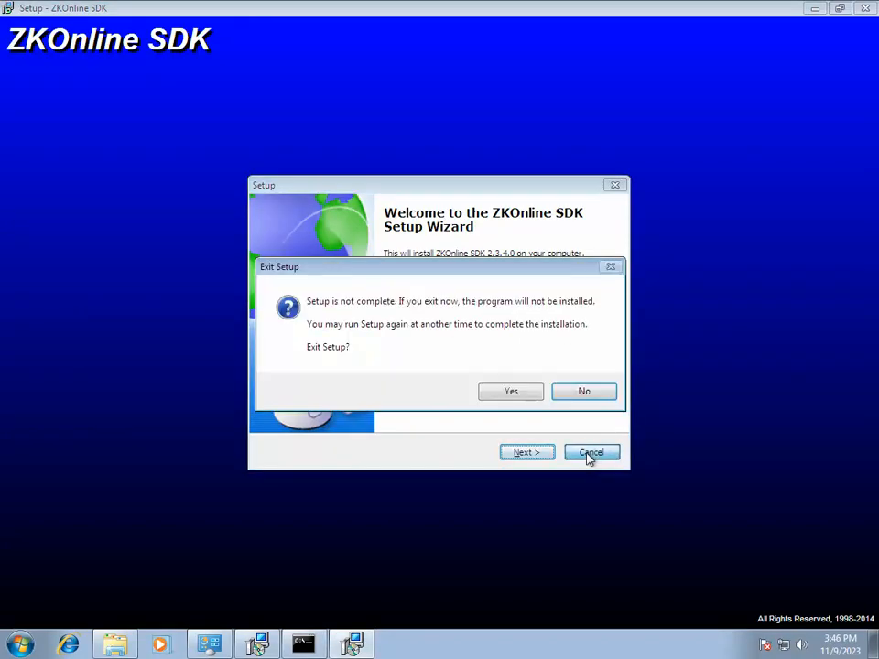
pyautogui.click(505, 390)
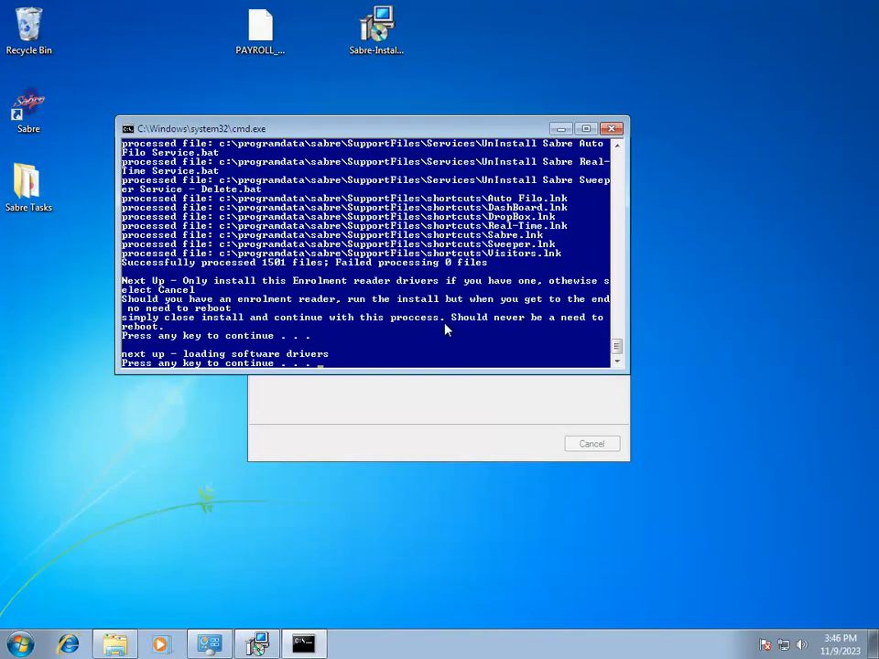
# Step: Continue the script to load the ZKTeco 32-bit drivers and acknowledge each RegSvr32 registration message
pyautogui.press('Return')
pyautogui.press('Return')
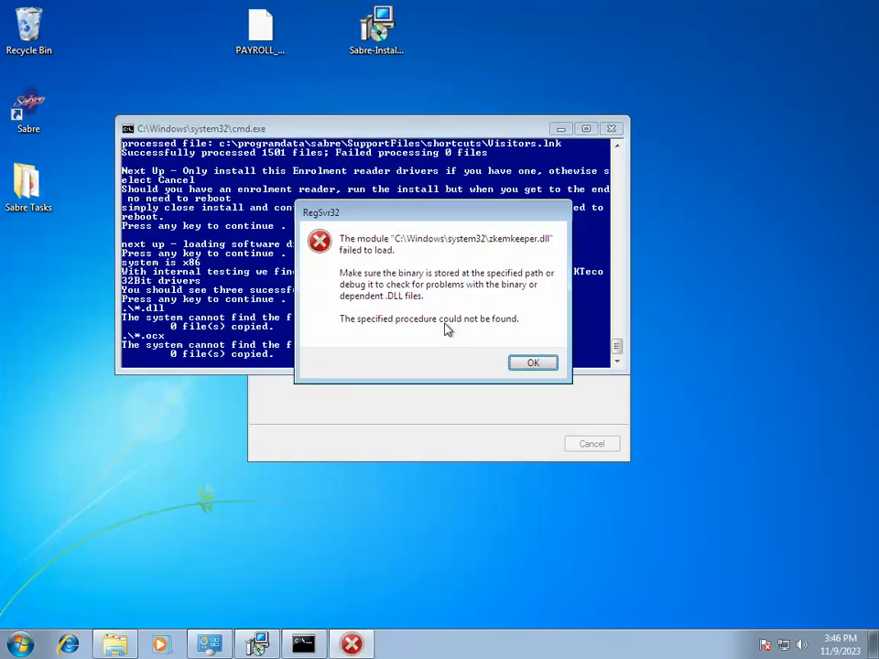
pyautogui.click(533, 362)
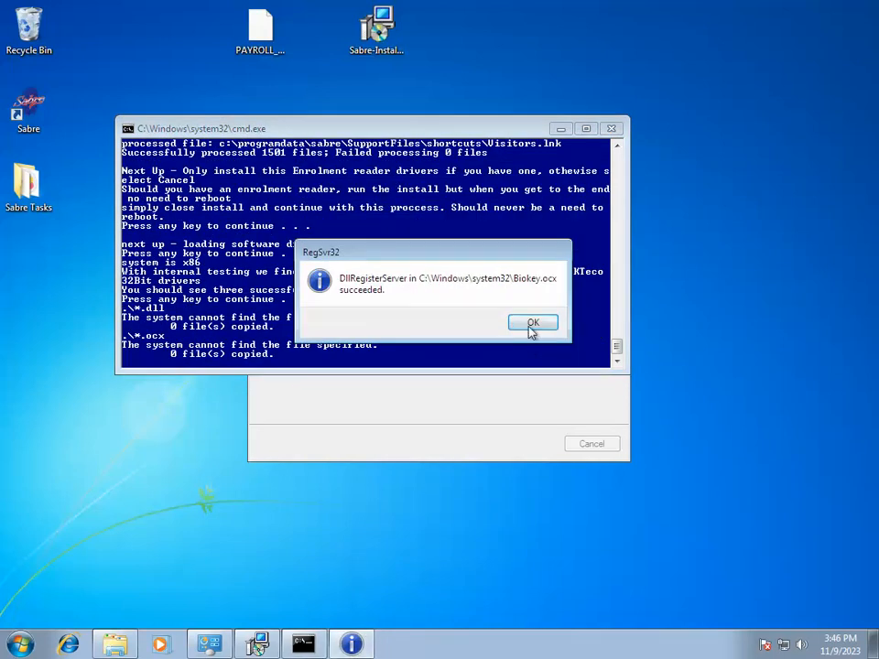
pyautogui.click(531, 328)
pyautogui.click(532, 325)
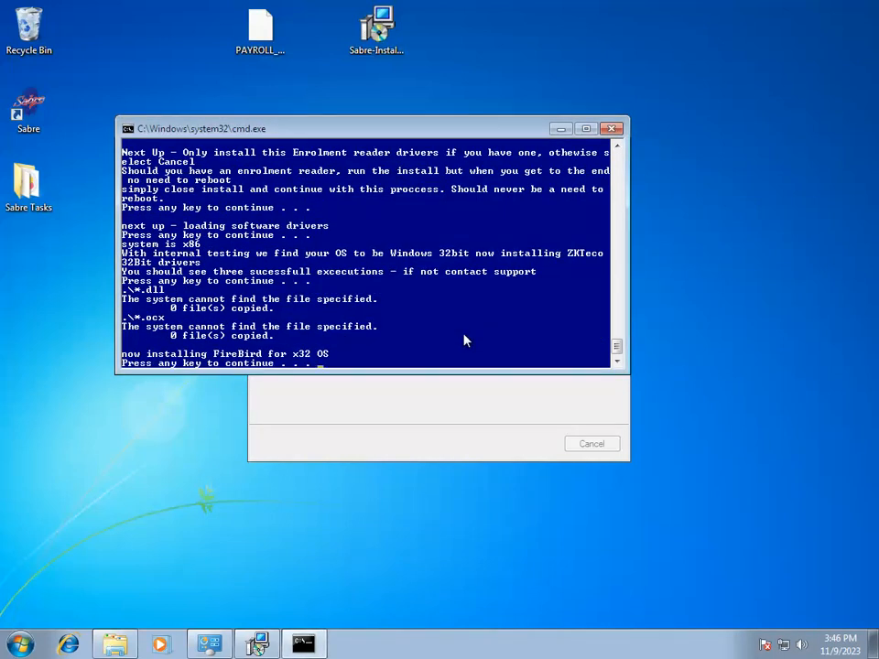
# Step: Proceed to the FireBird x32 stage and install Microsoft Visual C++ 2015 Redistributable (x86), agreeing to its license terms
pyautogui.press('Return')
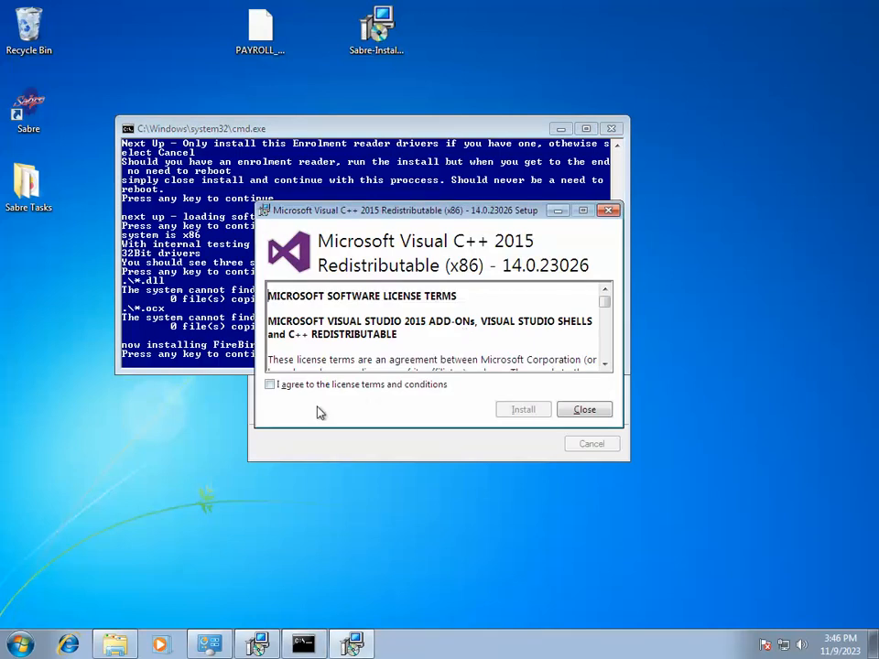
pyautogui.click(275, 385)
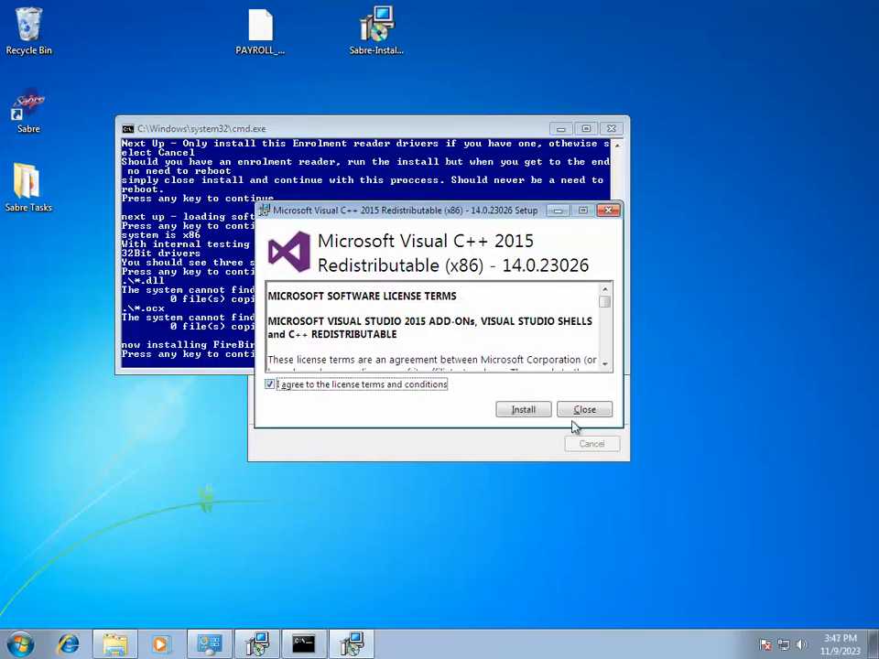
pyautogui.click(525, 410)
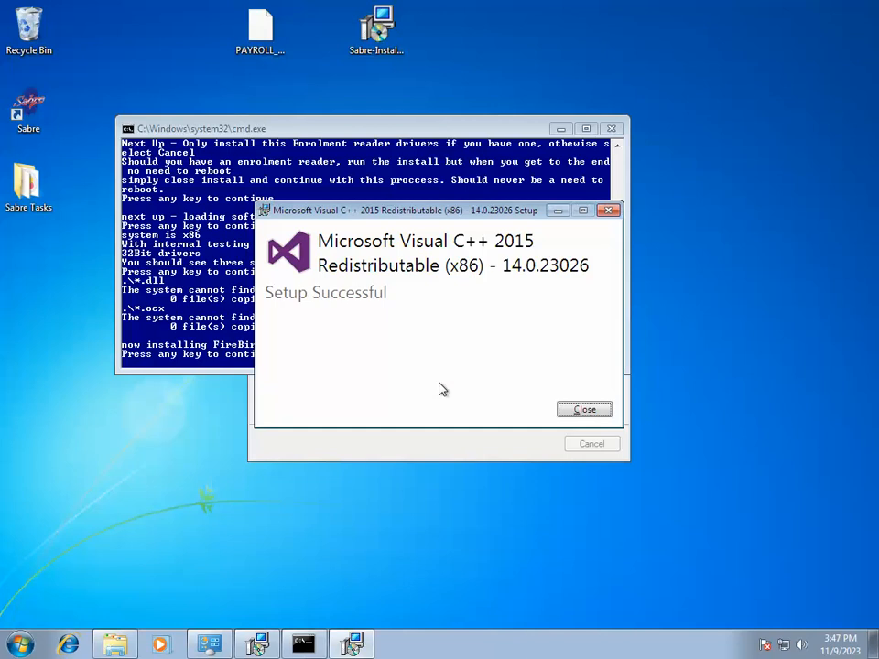
# Step: Close the completed Visual C++ 2015 Redistributable setup and continue the FireBird console script through to its end
pyautogui.click(585, 410)
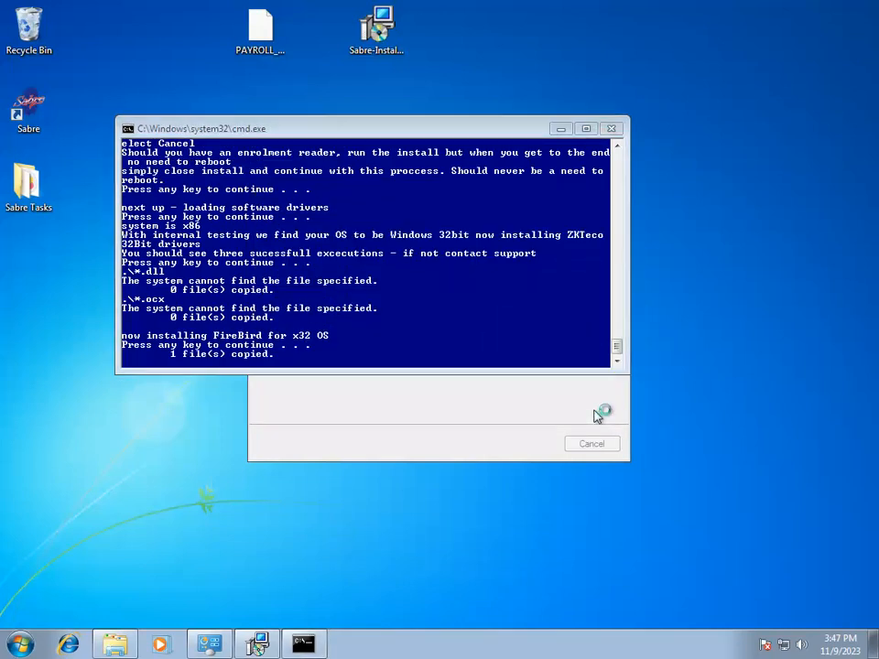
pyautogui.click(409, 326)
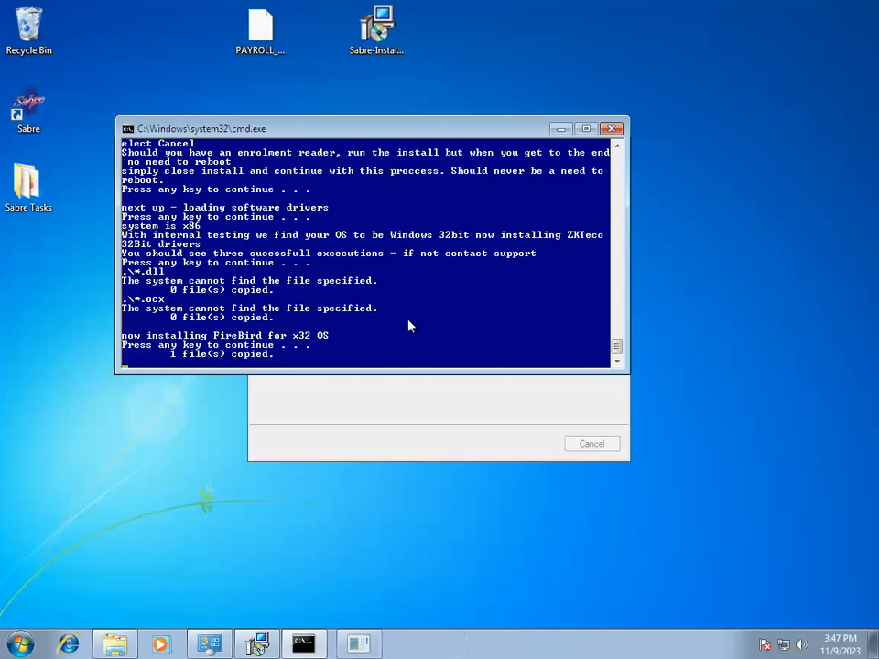
pyautogui.press('space')
pyautogui.press('space')
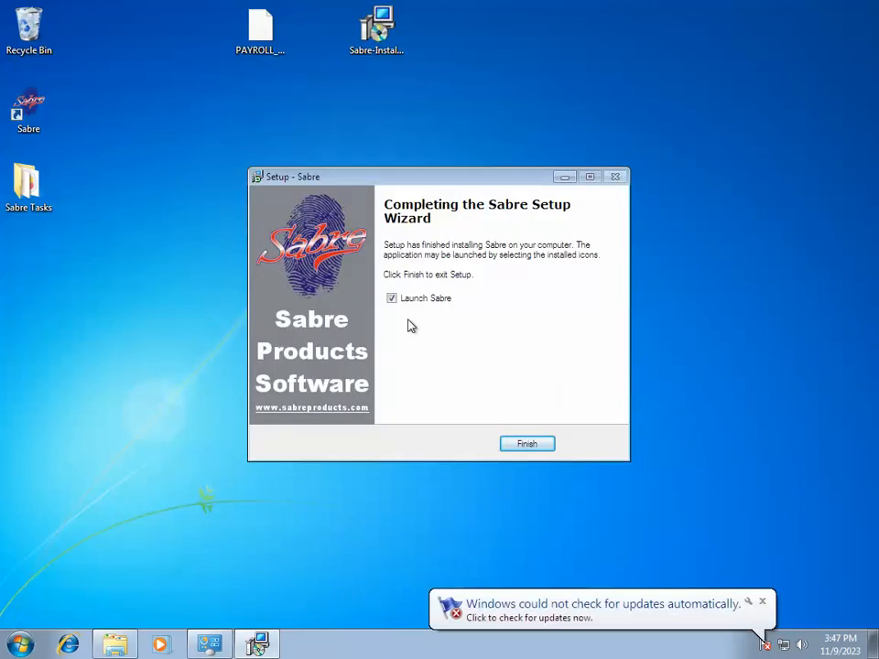
# Step: Finish the Sabre Setup Wizard with Launch Sabre enabled, and close the licence registration form without submitting it
pyautogui.click(518, 443)
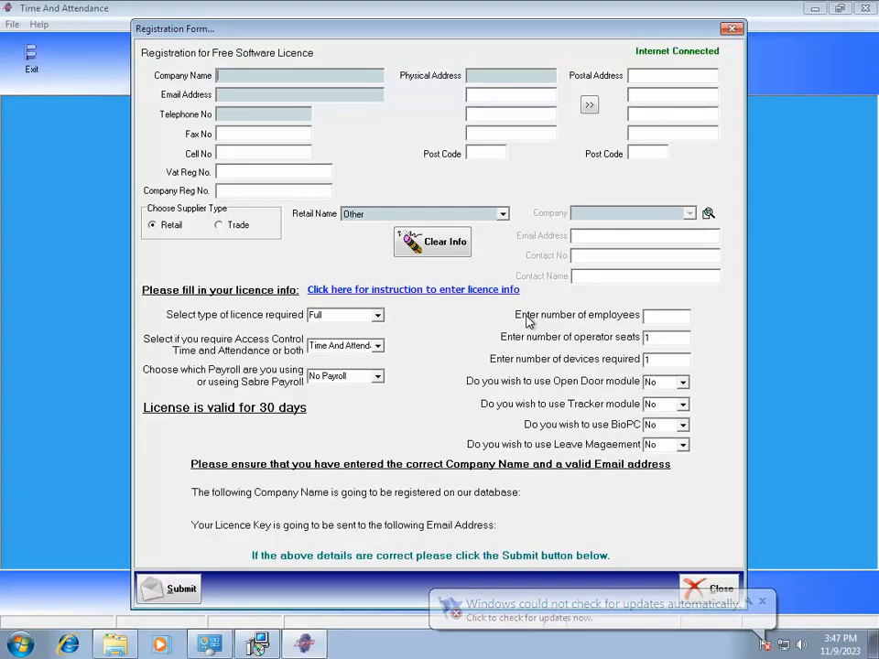
pyautogui.click(706, 589)
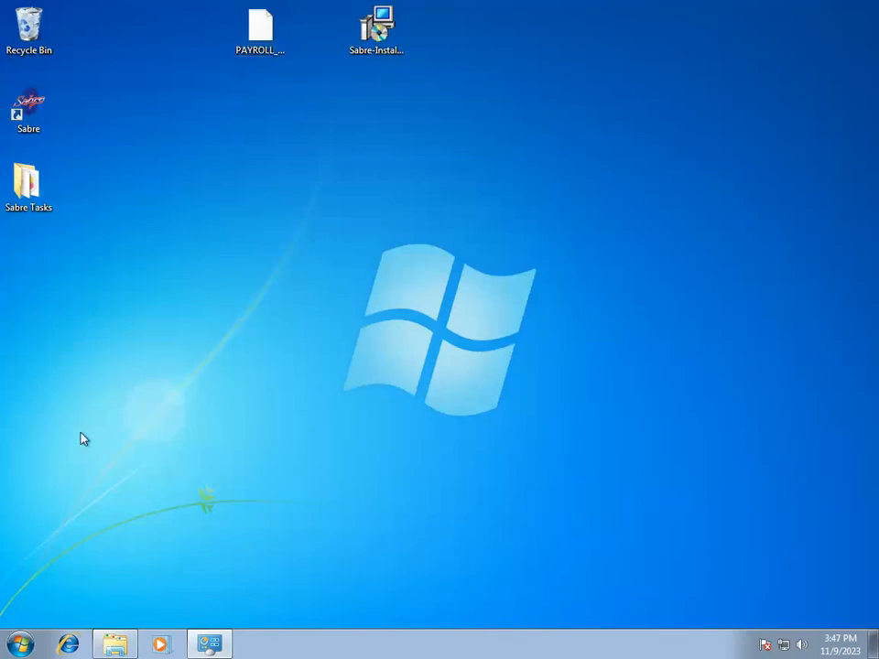
# Step: Go to the Sabre desktop shortcut's file location and open the Config settings file from the Bin folder
pyautogui.rightClick(26, 101)
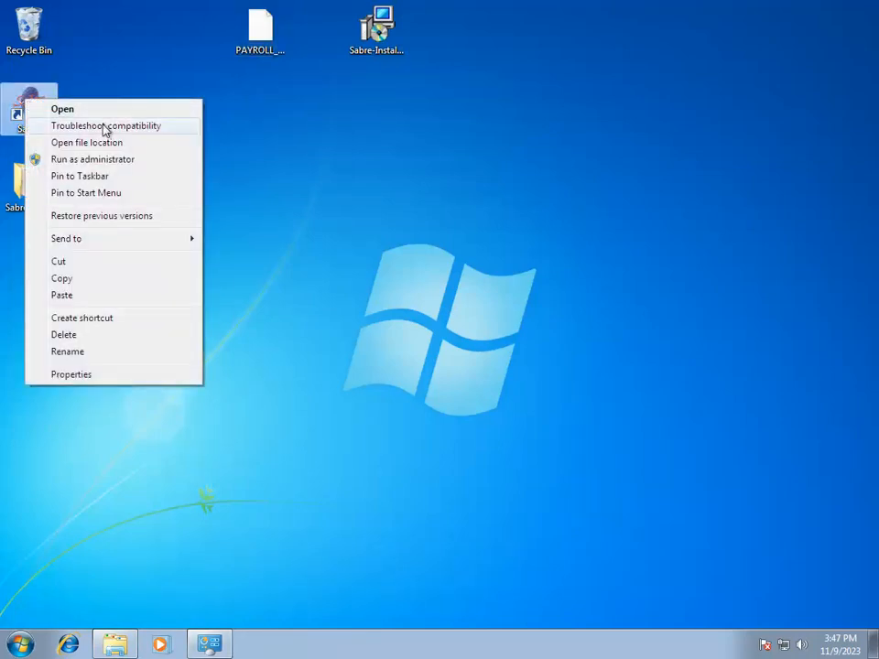
pyautogui.click(71, 278)
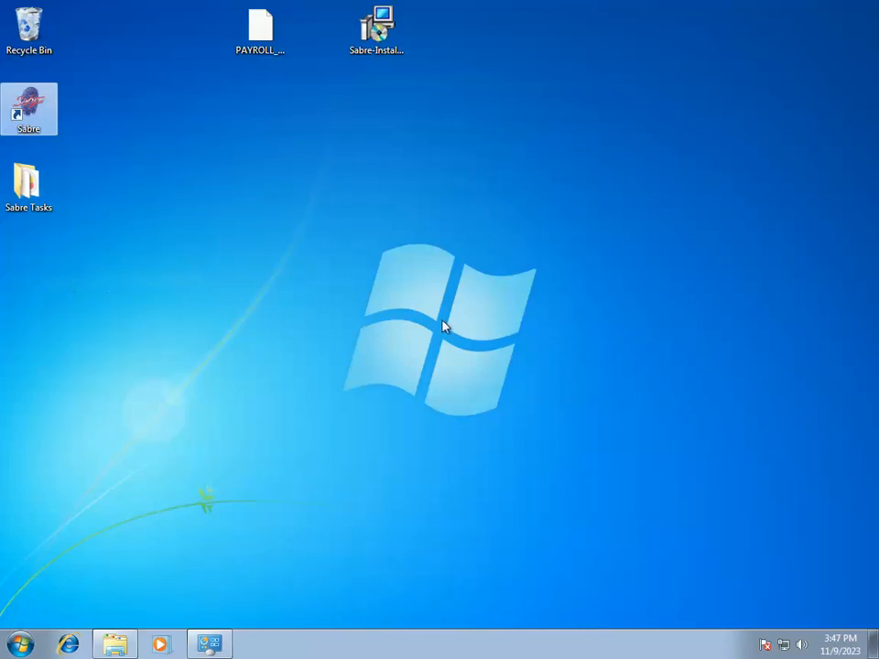
pyautogui.rightClick(27, 93)
pyautogui.click(70, 137)
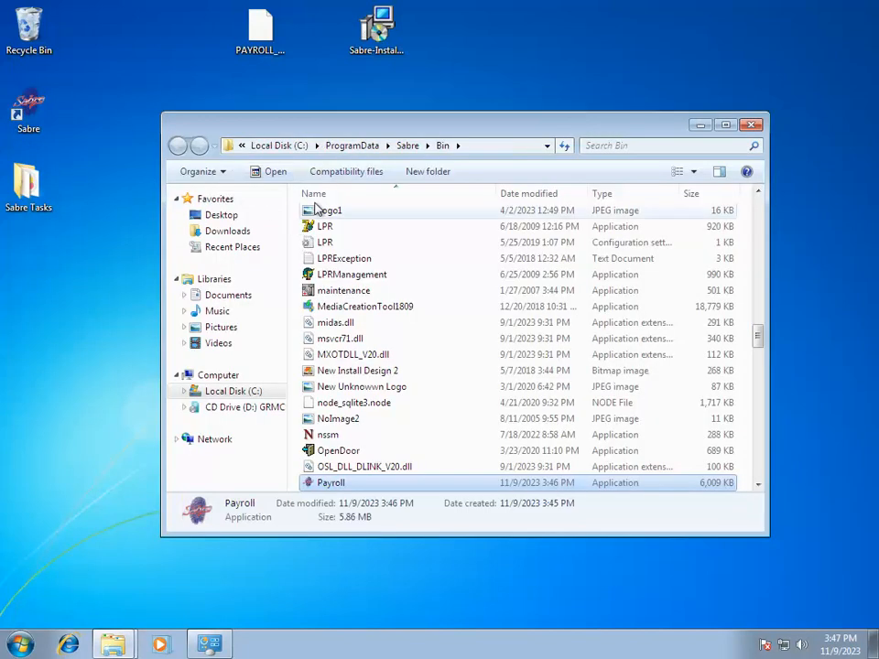
pyautogui.click(344, 338)
pyautogui.write('config')
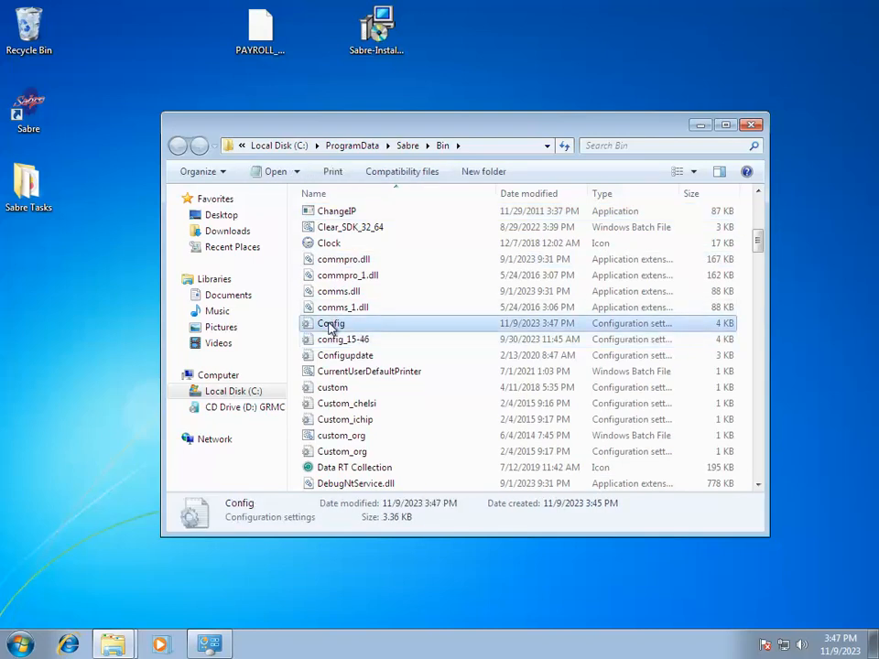
pyautogui.doubleClick(331, 325)
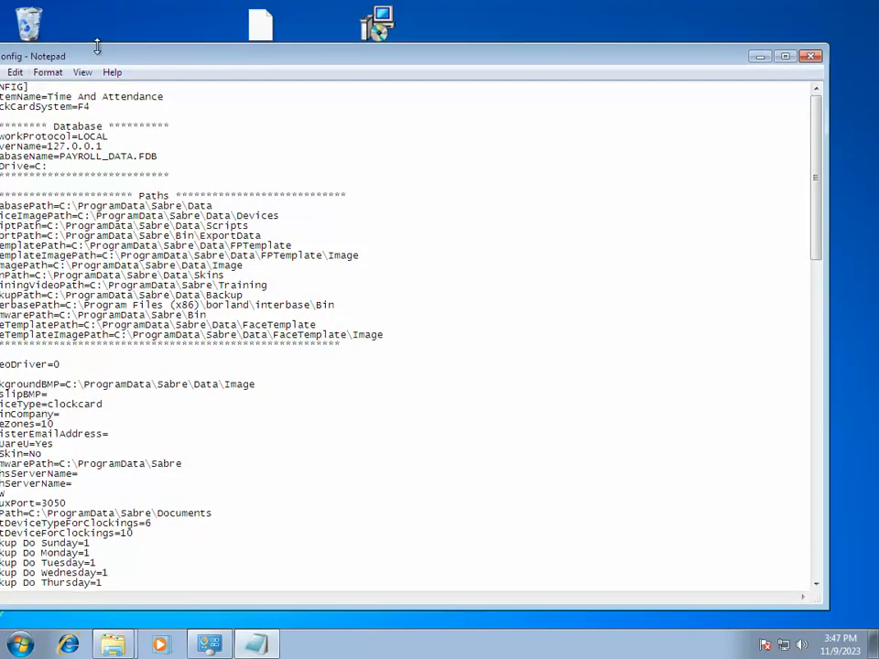
# Step: Find the DEMO entry in the Config file, set it to 0, and close the file with the change saved
pyautogui.moveTo(102, 56); pyautogui.dragTo(173, 55)
pyautogui.click(88, 71)
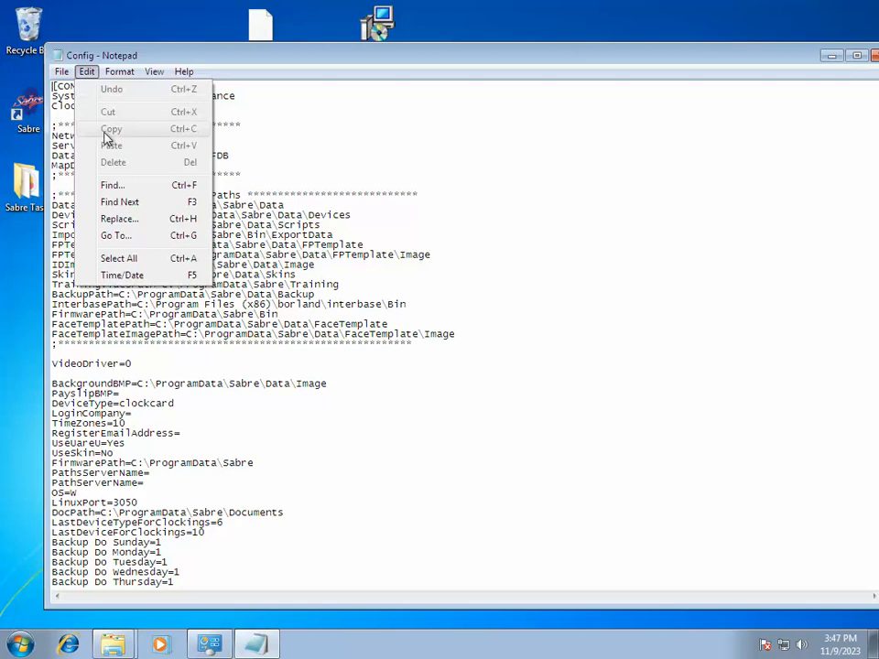
pyautogui.click(111, 187)
pyautogui.write('demo')
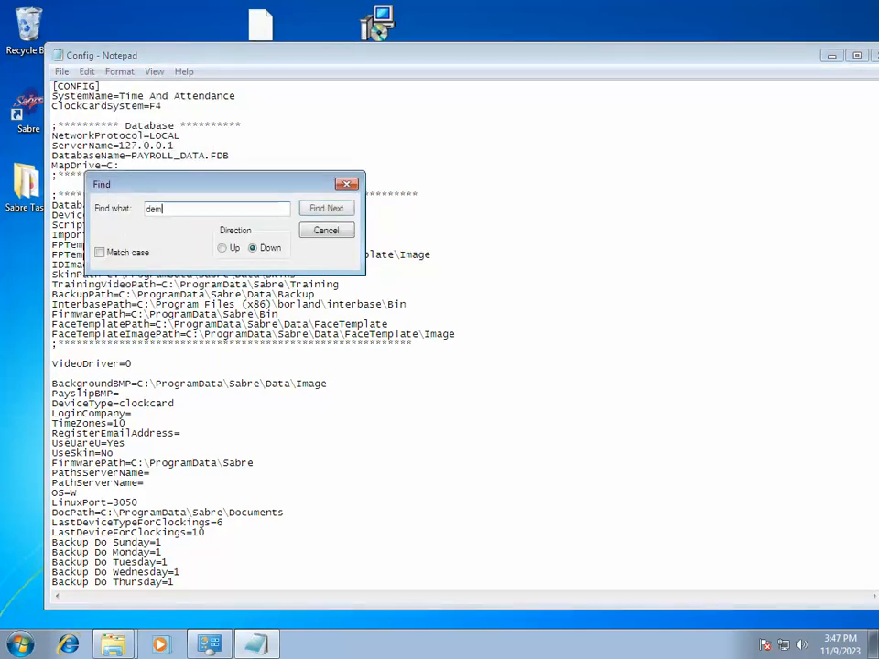
pyautogui.click(335, 208)
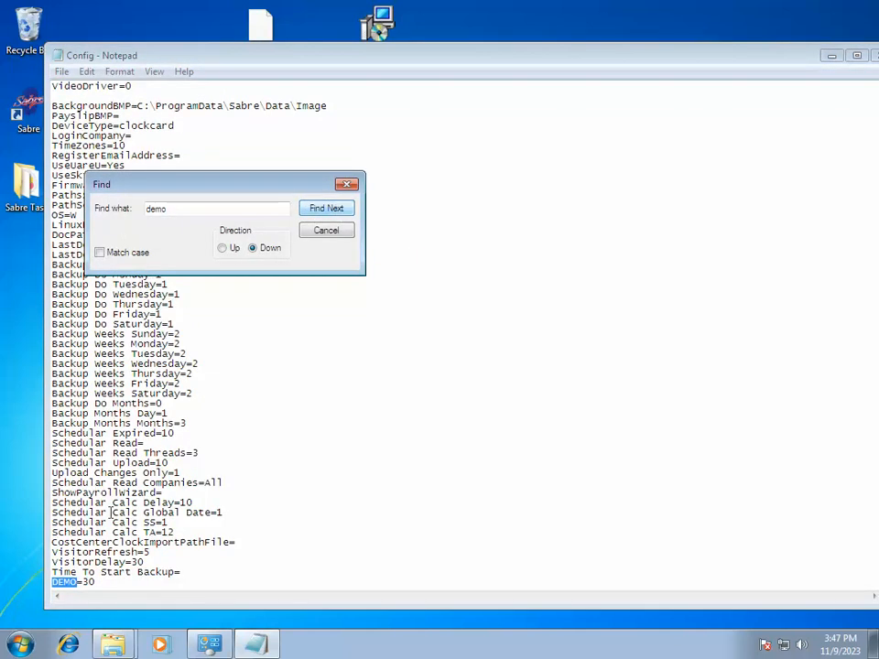
pyautogui.click(106, 589)
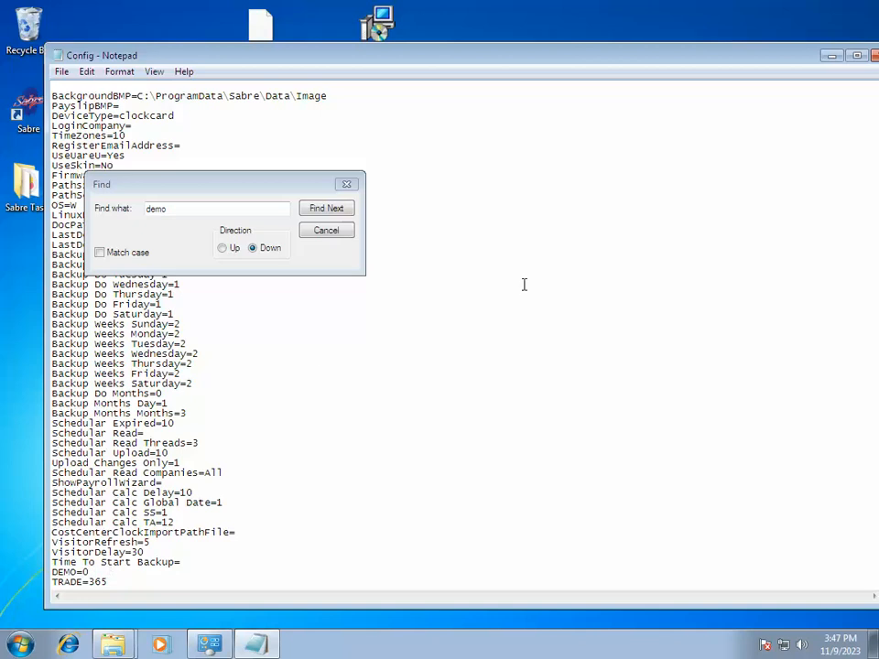
pyautogui.moveTo(679, 56); pyautogui.dragTo(610, 57)
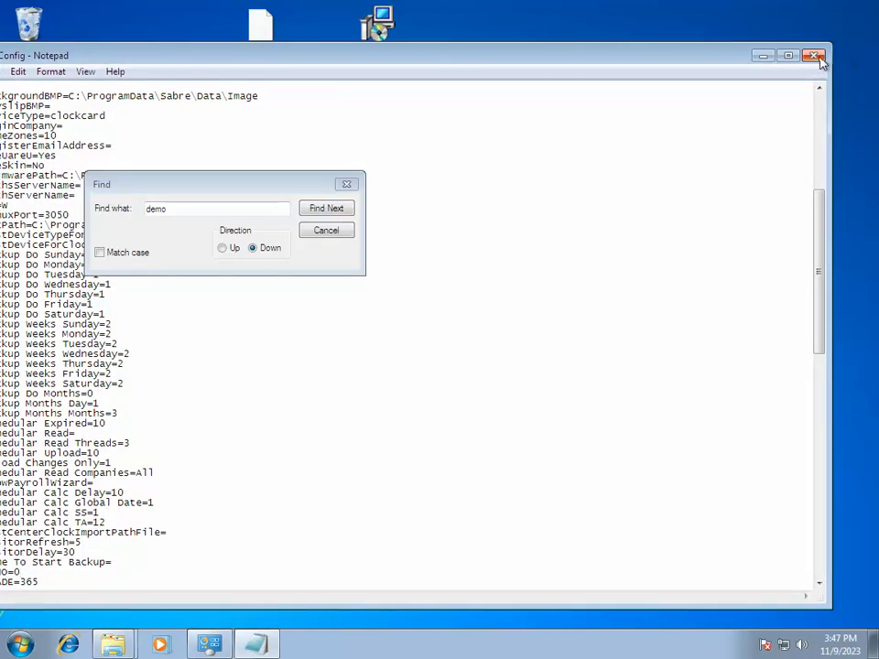
pyautogui.click(813, 56)
pyautogui.click(403, 335)
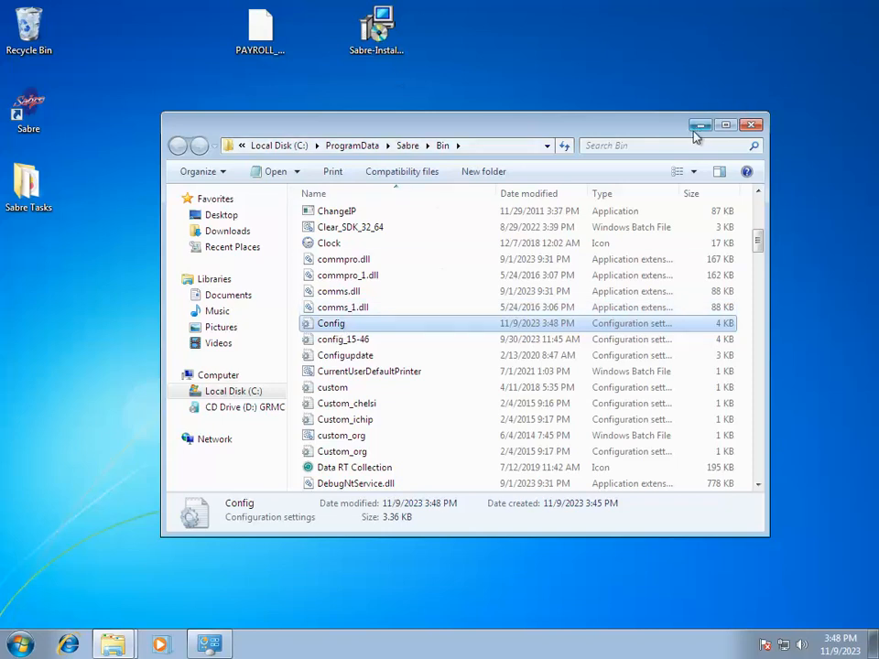
# Step: Minimize the Bin folder window, launch Sabre and log in to the DEMO-Full Version company with the remembered operator details
pyautogui.click(698, 125)
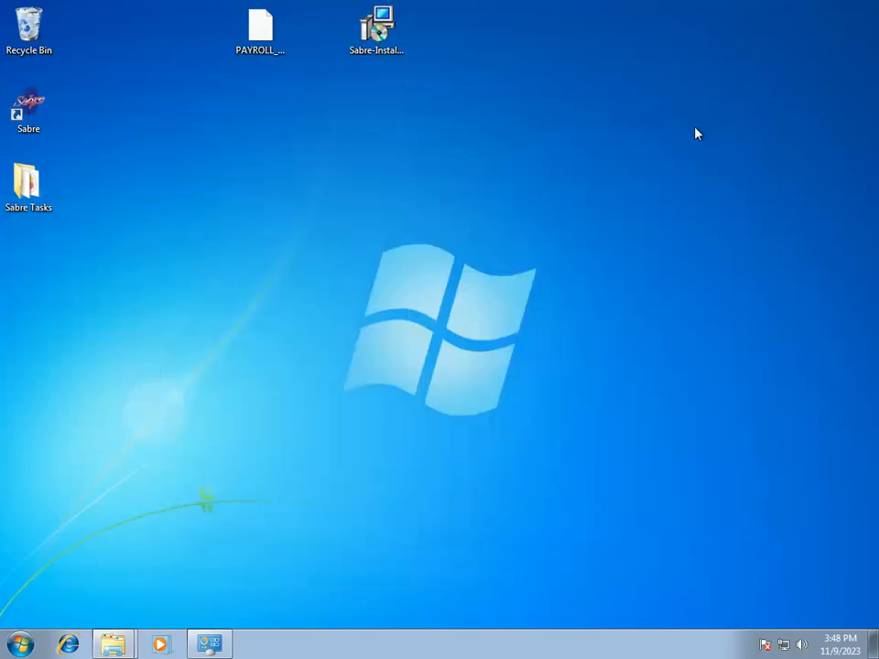
pyautogui.doubleClick(29, 108)
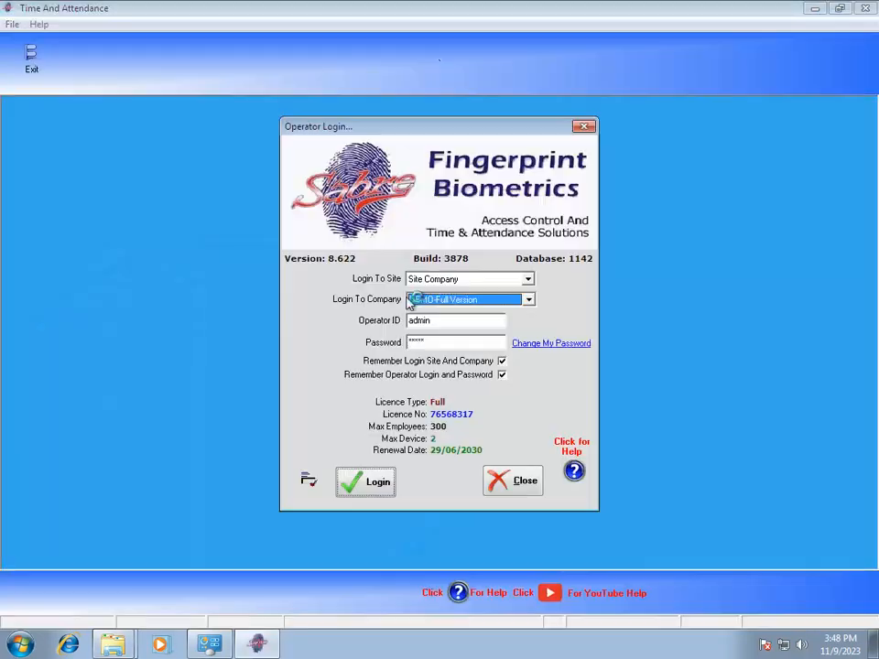
pyautogui.click(374, 489)
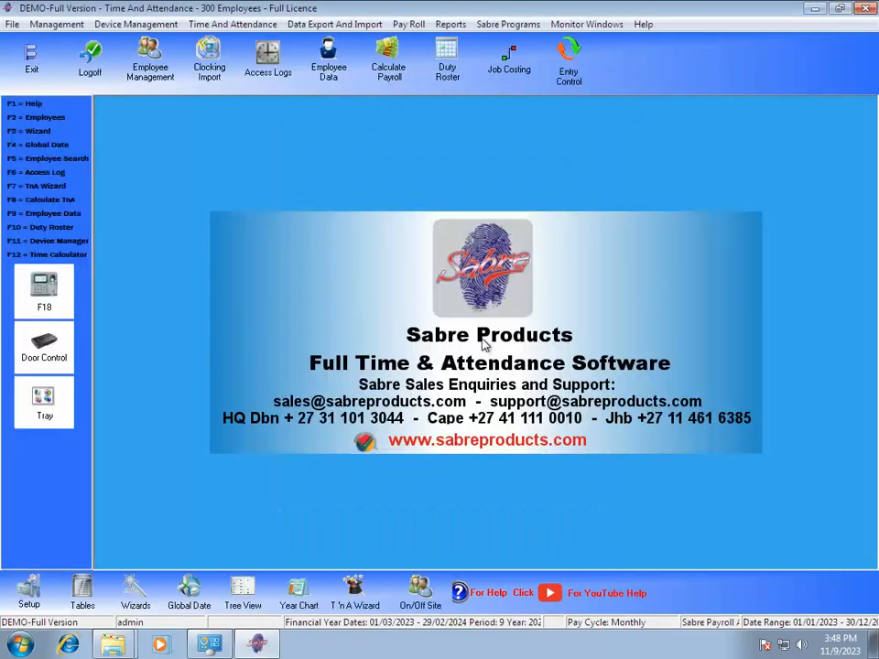
# Step: Start Restore Database and enter the 4-digit unlocking code to access it
pyautogui.click(643, 23)
pyautogui.moveTo(673, 213)
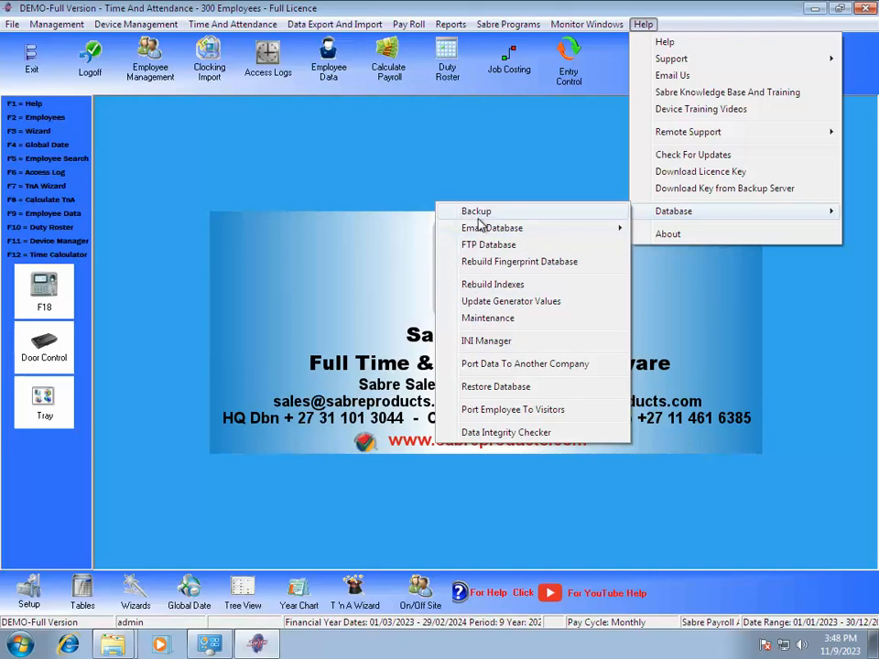
pyautogui.click(486, 386)
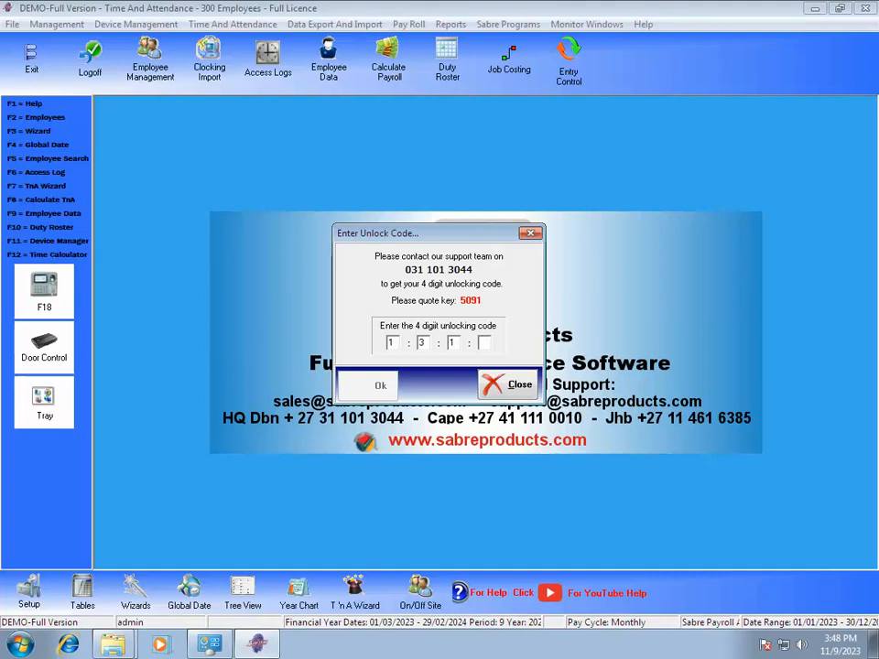
pyautogui.write('3')
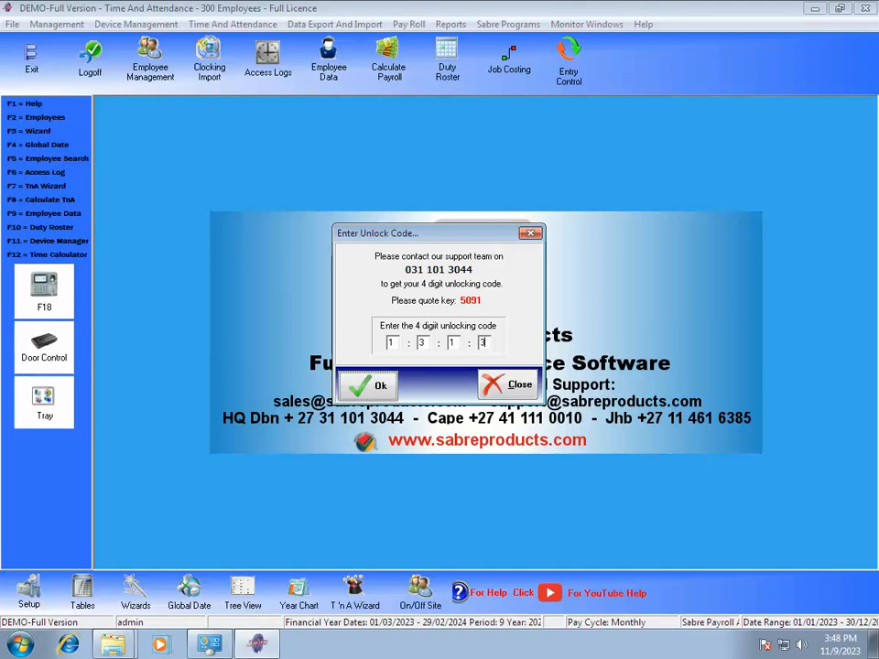
pyautogui.click(366, 385)
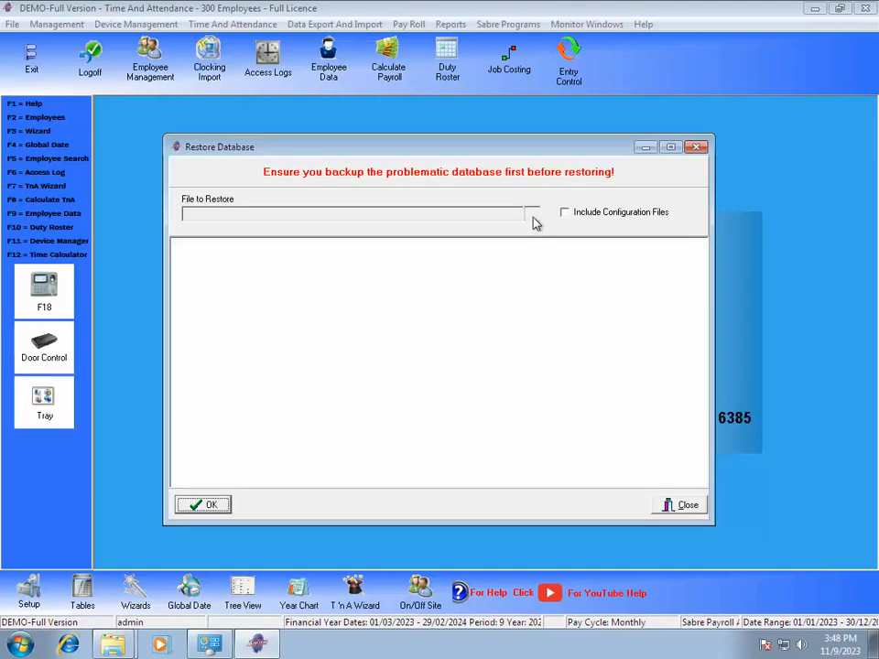
# Step: Restore the database from PAYROLL_DATA_BACKUP.FBK on the Desktop without configuration files, and close the restore window
pyautogui.click(533, 218)
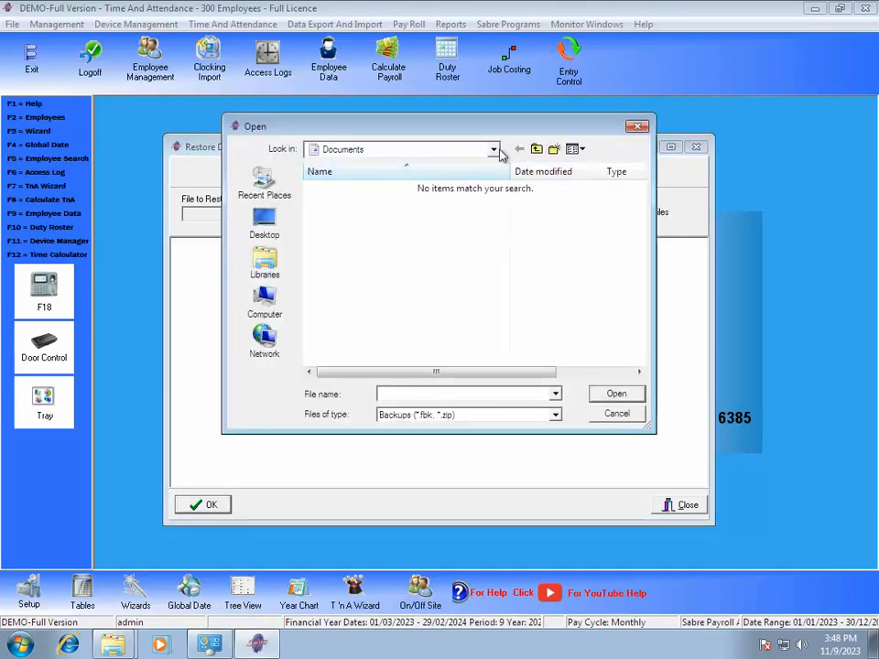
pyautogui.click(274, 227)
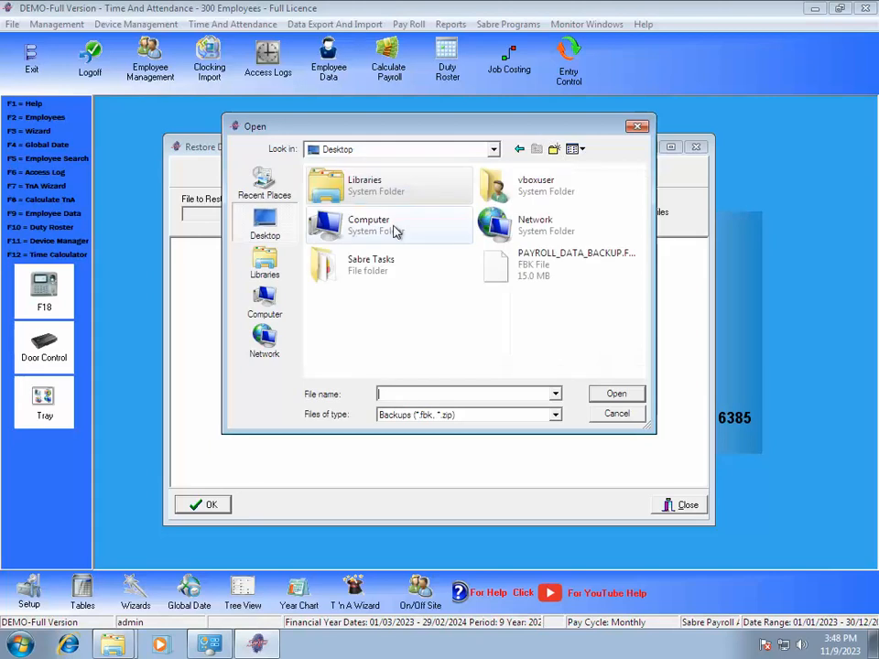
pyautogui.click(515, 269)
pyautogui.click(615, 396)
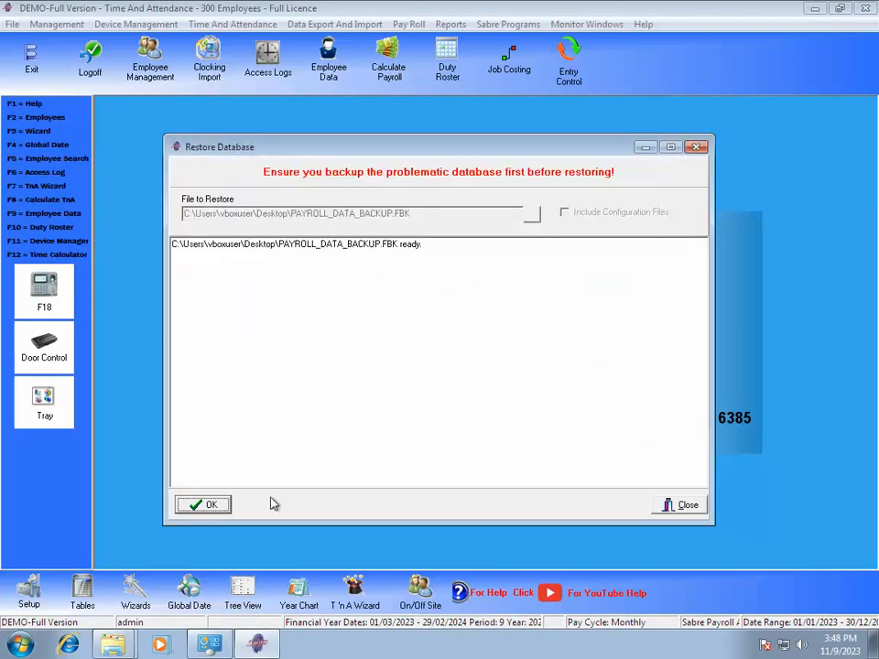
pyautogui.click(208, 507)
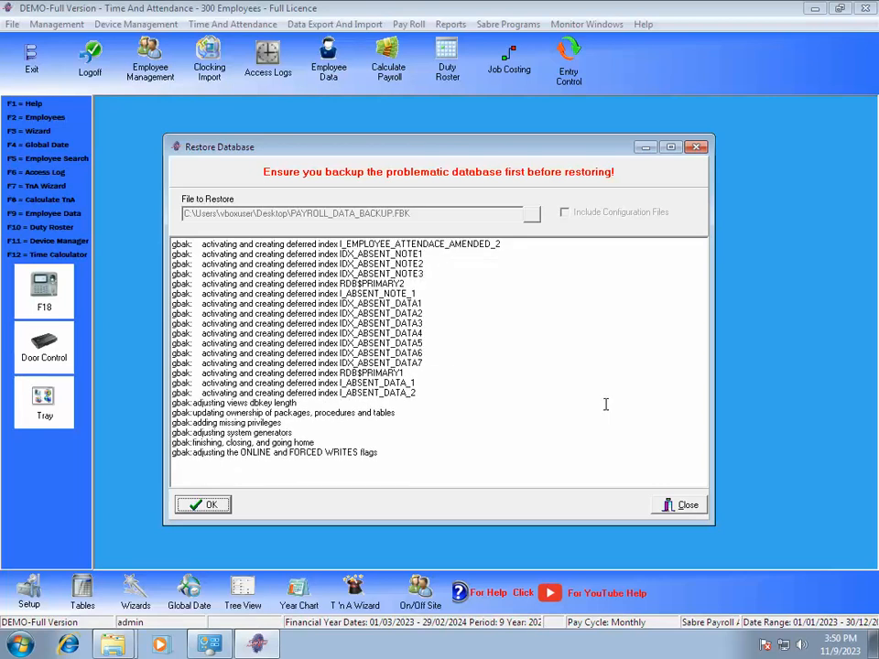
pyautogui.click(688, 505)
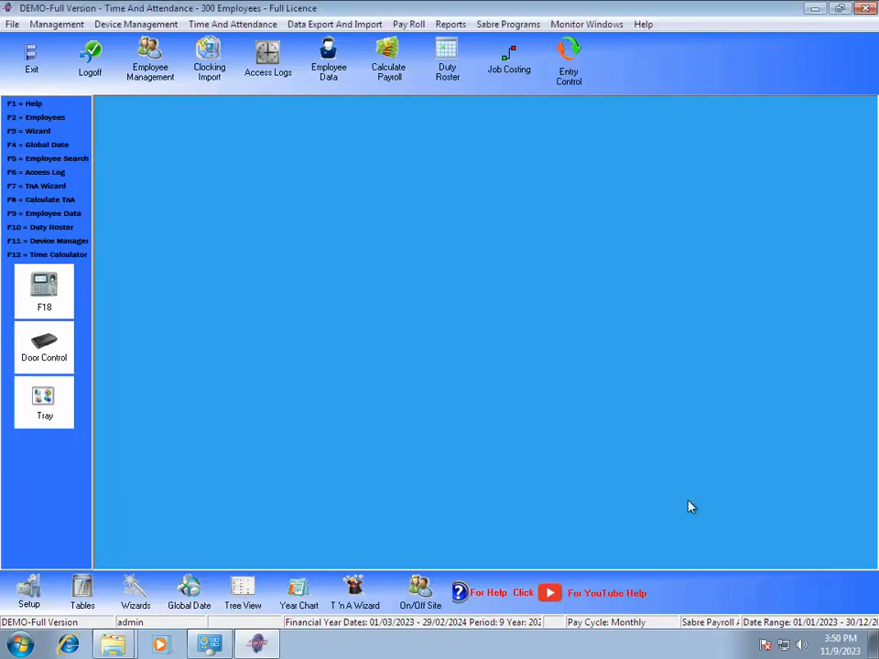
# Step: Exit and relaunch Sabre, and log in to the Northside Electrical Umbilo company with the remembered operator details
pyautogui.click(30, 63)
pyautogui.doubleClick(30, 114)
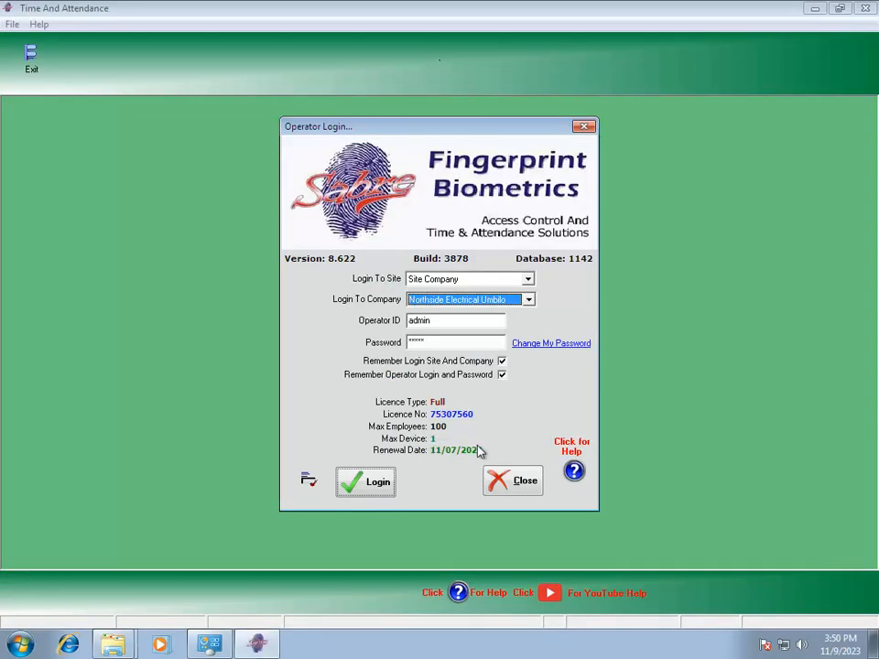
pyautogui.click(367, 490)
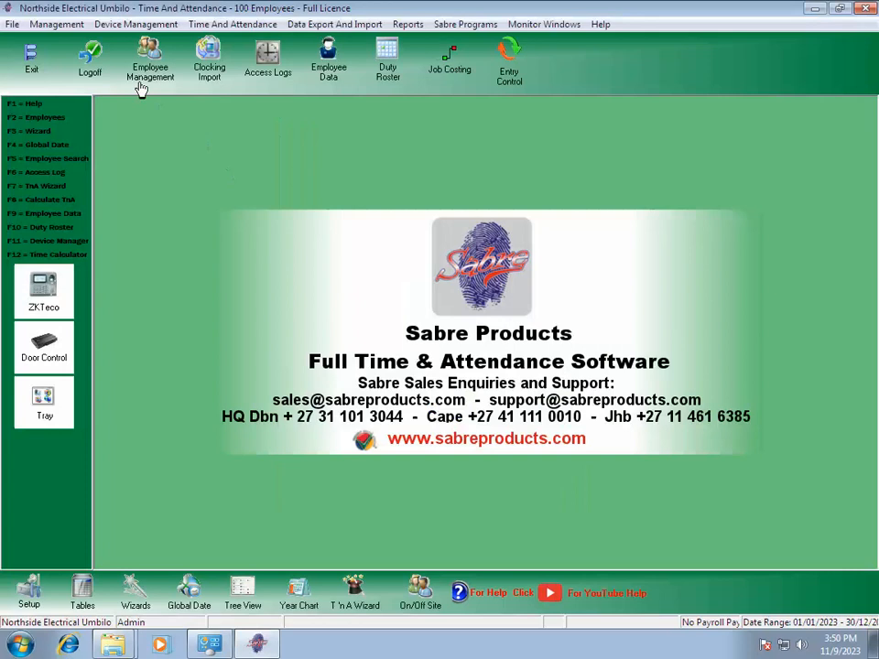
# Step: Open Employee Management, examine the file path in the application error and dismiss it, and reposition the employee window
pyautogui.click(140, 87)
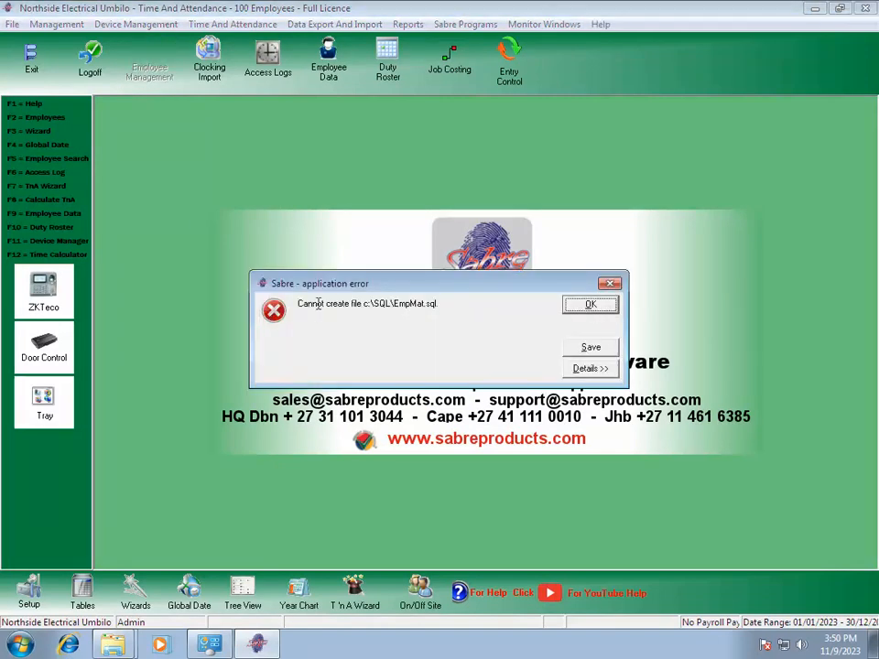
pyautogui.moveTo(395, 303); pyautogui.dragTo(438, 306)
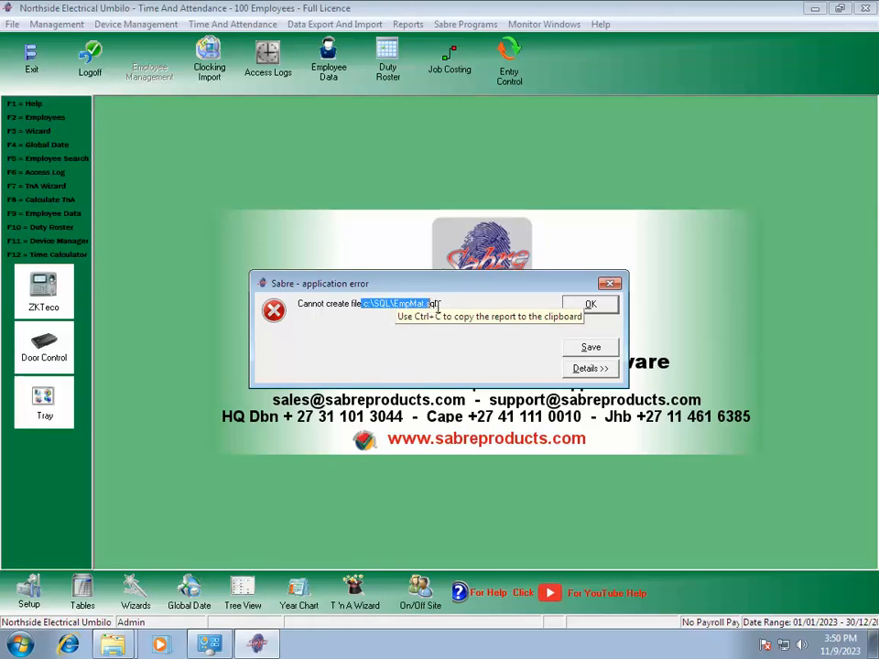
pyautogui.click(377, 305)
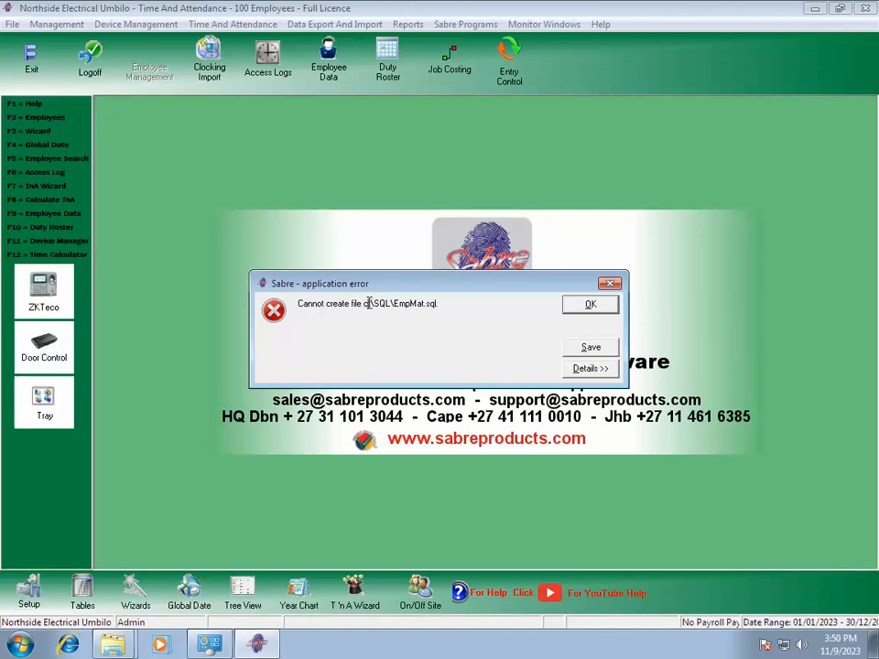
pyautogui.moveTo(369, 304); pyautogui.dragTo(388, 304)
pyautogui.click(589, 310)
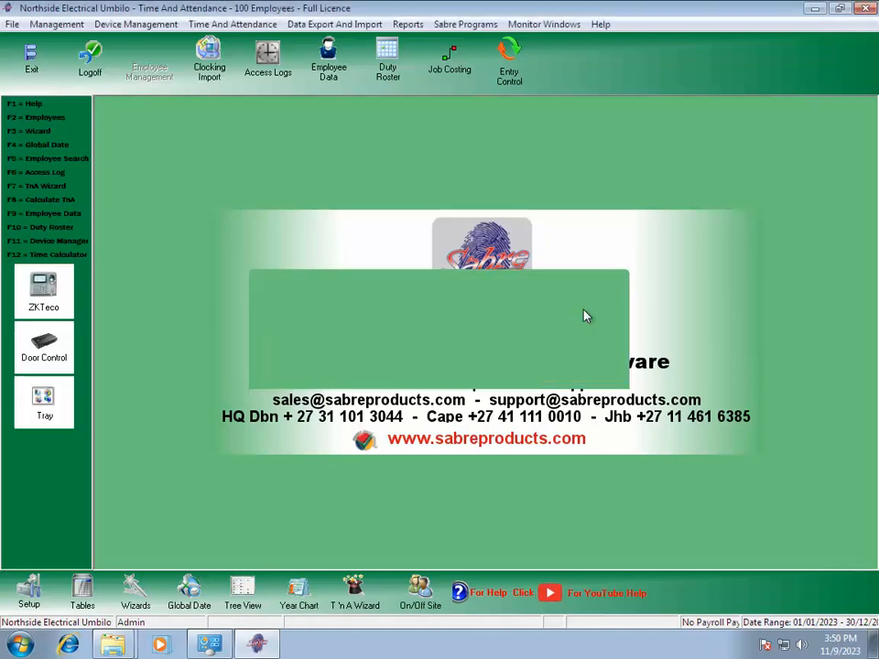
pyautogui.moveTo(639, 65); pyautogui.dragTo(416, 65)
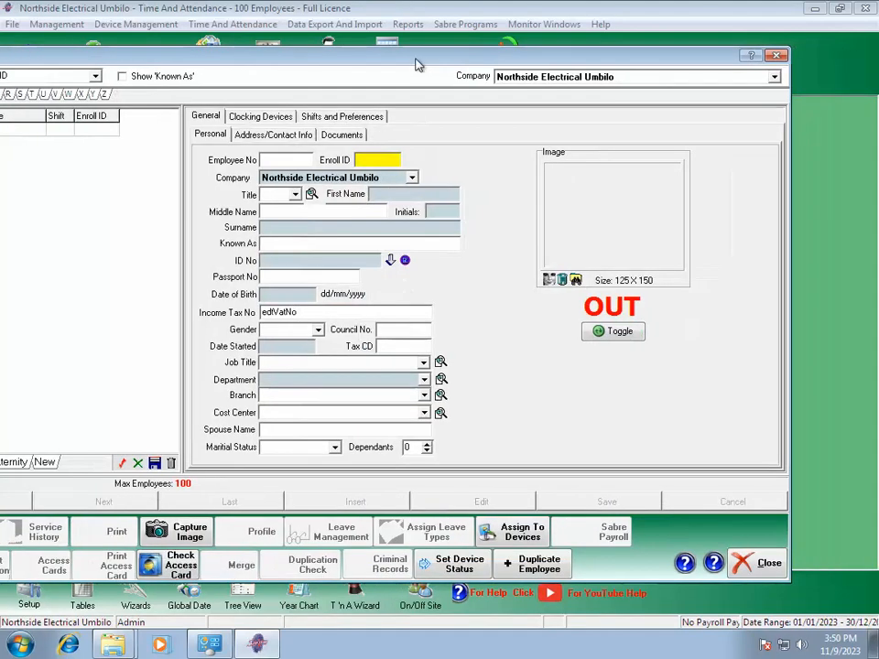
# Step: Close the employee window, check Sabre's About information, dismiss the application error, and exit Sabre
pyautogui.click(777, 55)
pyautogui.click(599, 23)
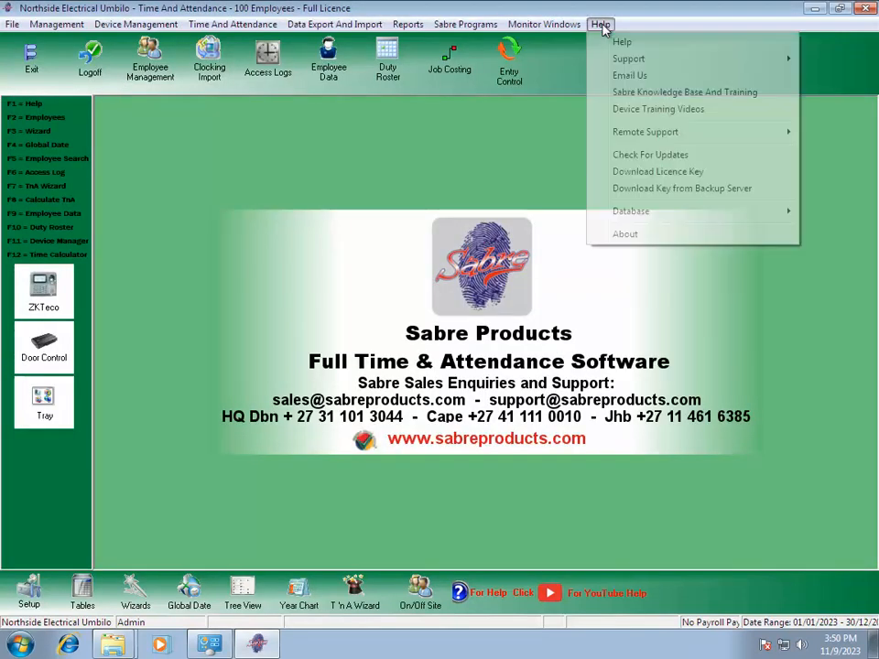
pyautogui.click(625, 235)
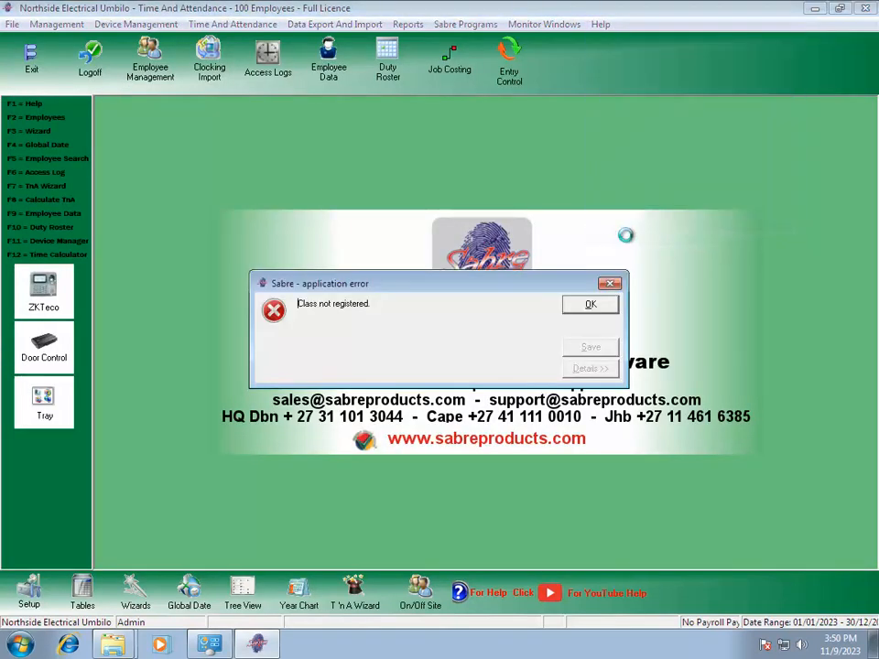
pyautogui.click(584, 307)
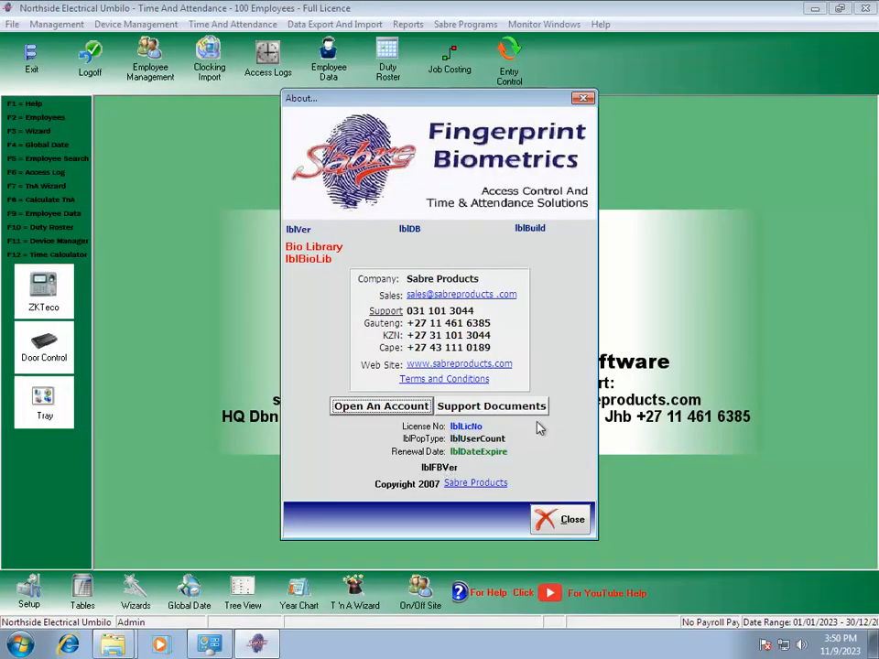
pyautogui.click(563, 520)
pyautogui.click(31, 59)
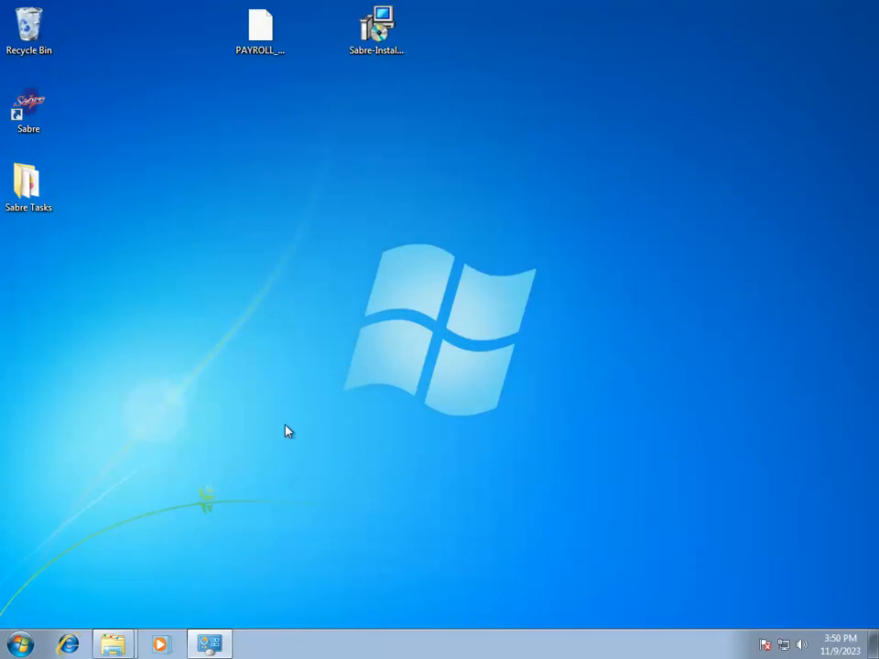
# Step: From the Sabre shortcut's file location, go to Local Disk (C:) and create a new folder named SQL
pyautogui.rightClick(34, 101)
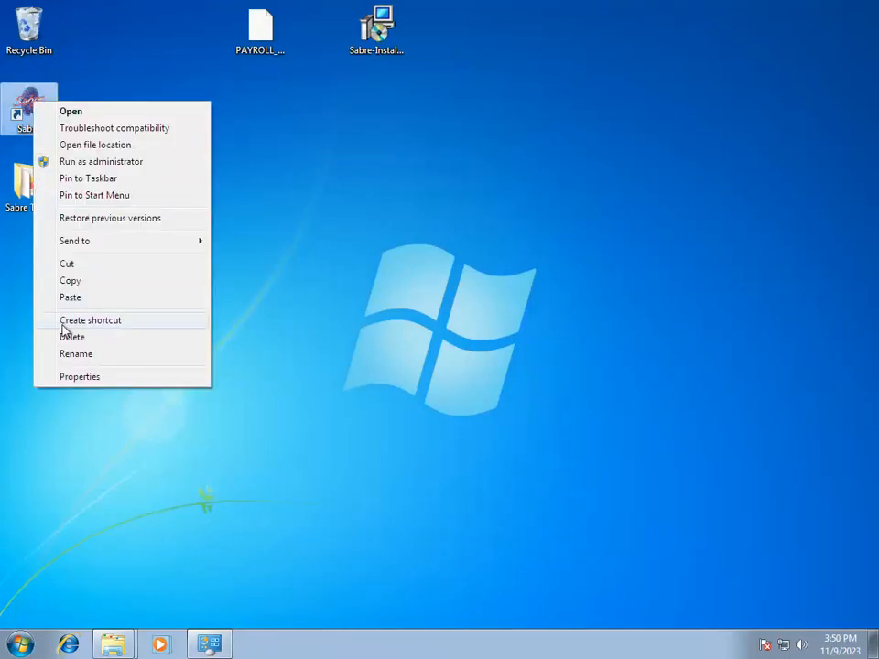
pyautogui.click(88, 145)
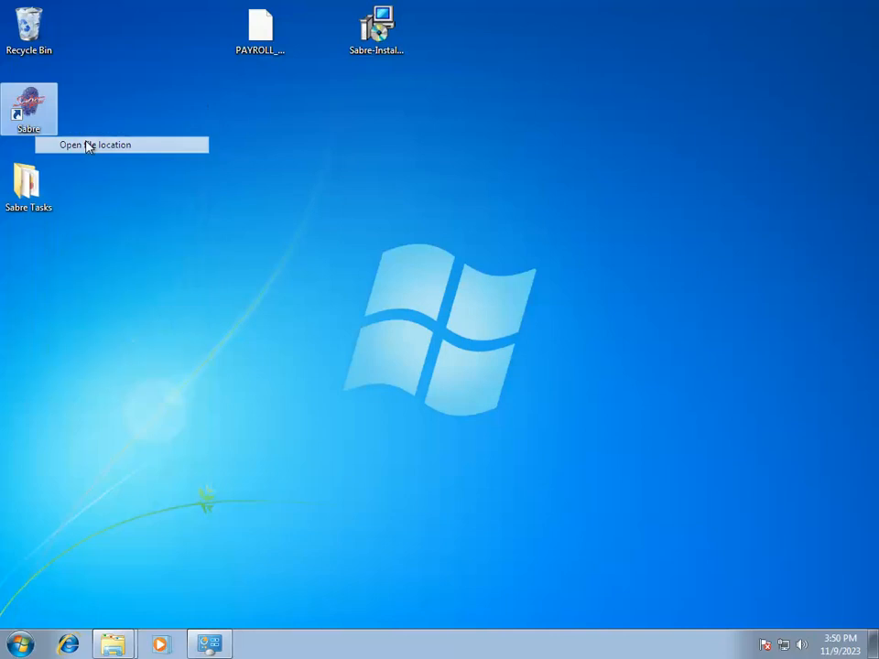
pyautogui.click(231, 390)
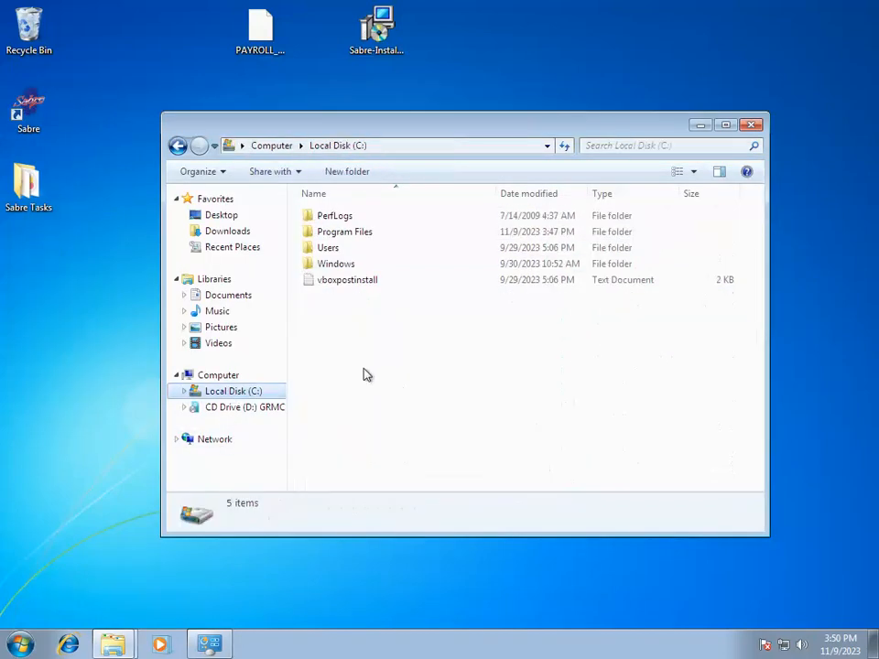
pyautogui.rightClick(370, 362)
pyautogui.moveTo(431, 526)
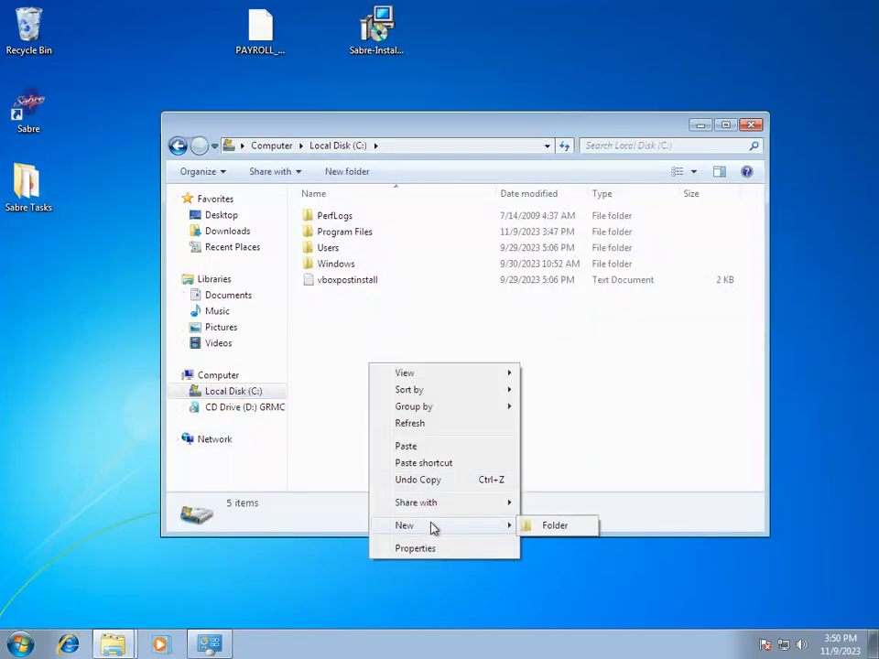
pyautogui.click(550, 527)
pyautogui.write('SQL')
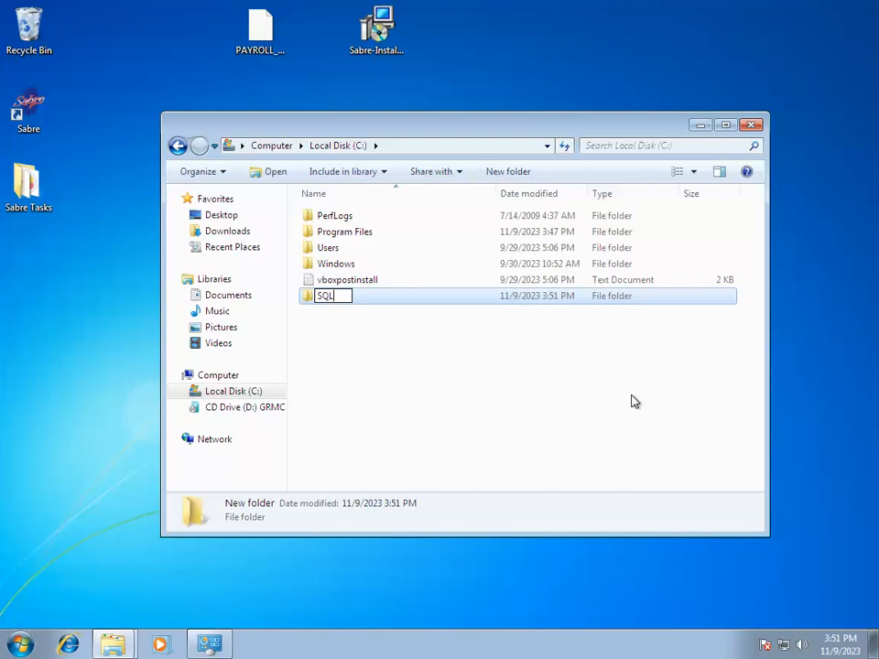
pyautogui.press('Return')
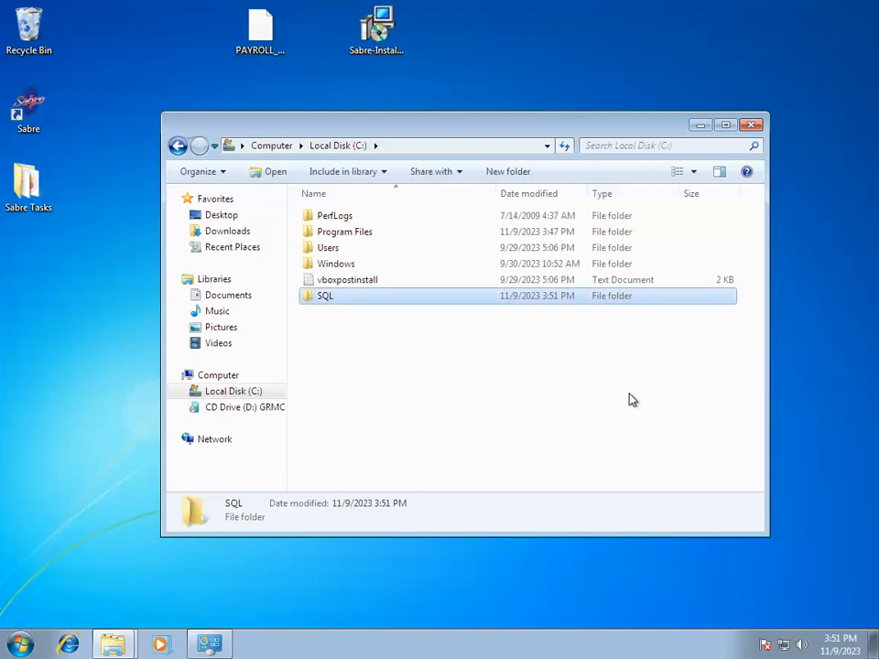
# Step: Relaunch Sabre, log in with the remembered operator details, recheck the About information, dismiss its error, and exit
pyautogui.doubleClick(28, 108)
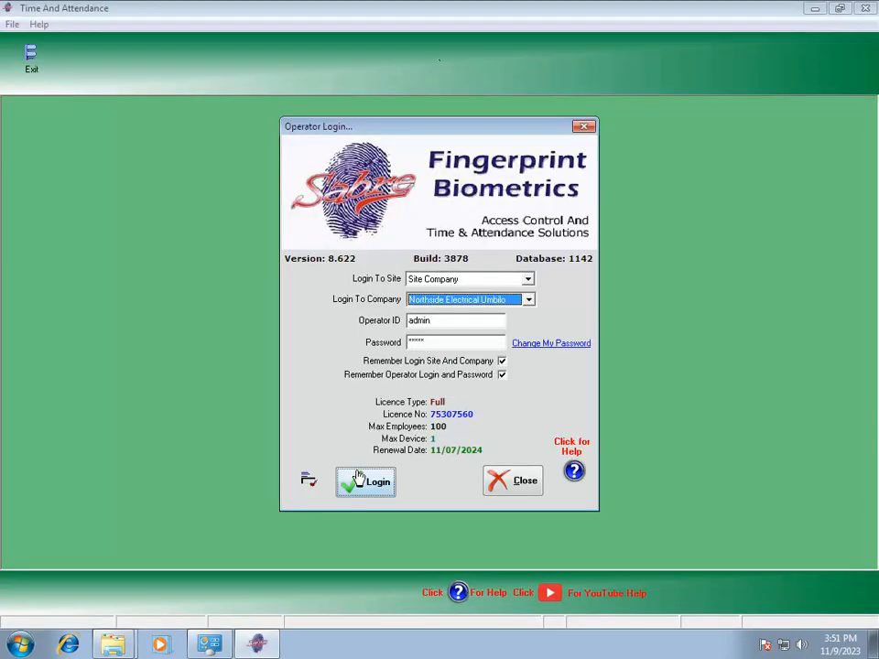
pyautogui.click(356, 479)
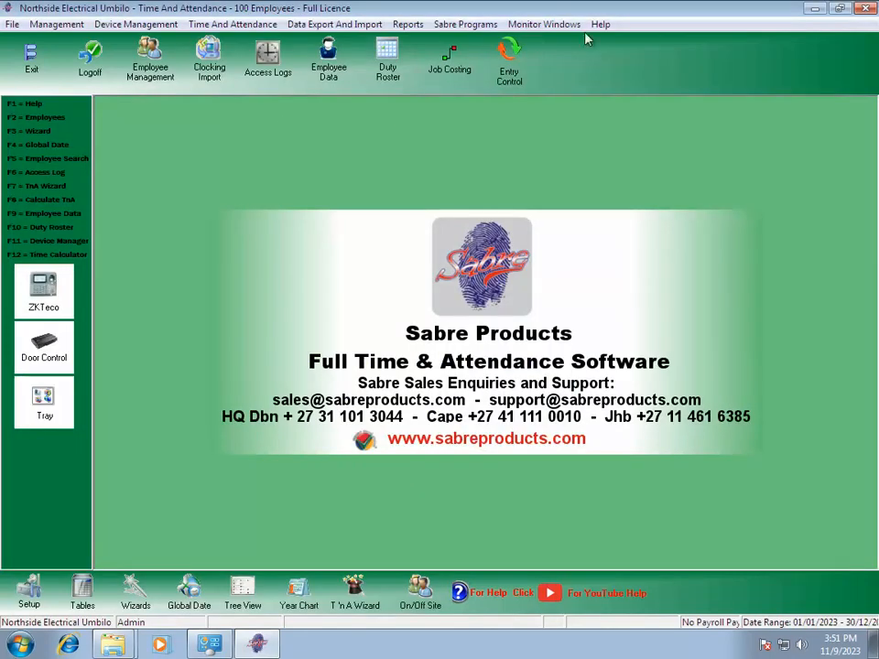
pyautogui.click(601, 25)
pyautogui.click(626, 235)
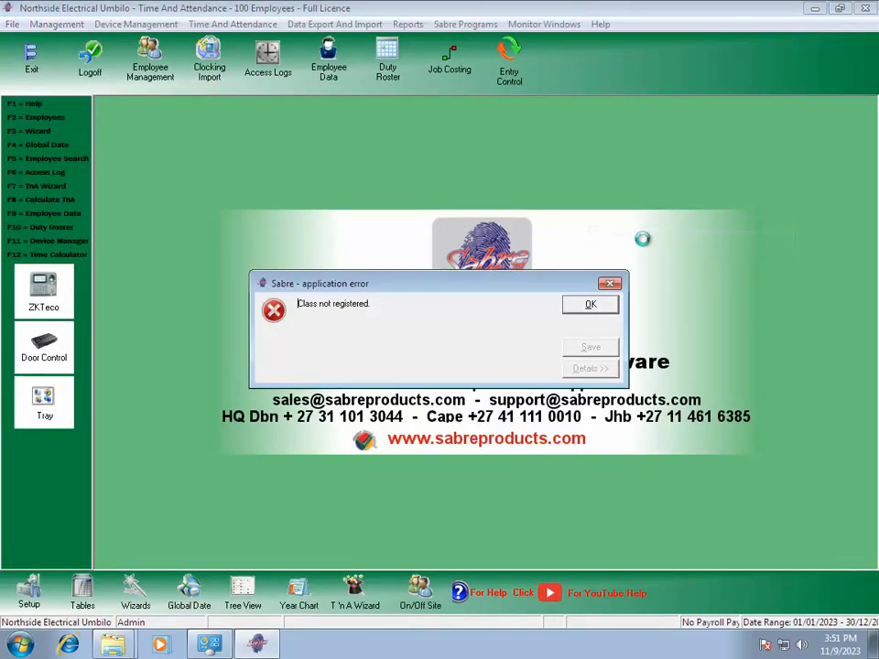
pyautogui.click(590, 307)
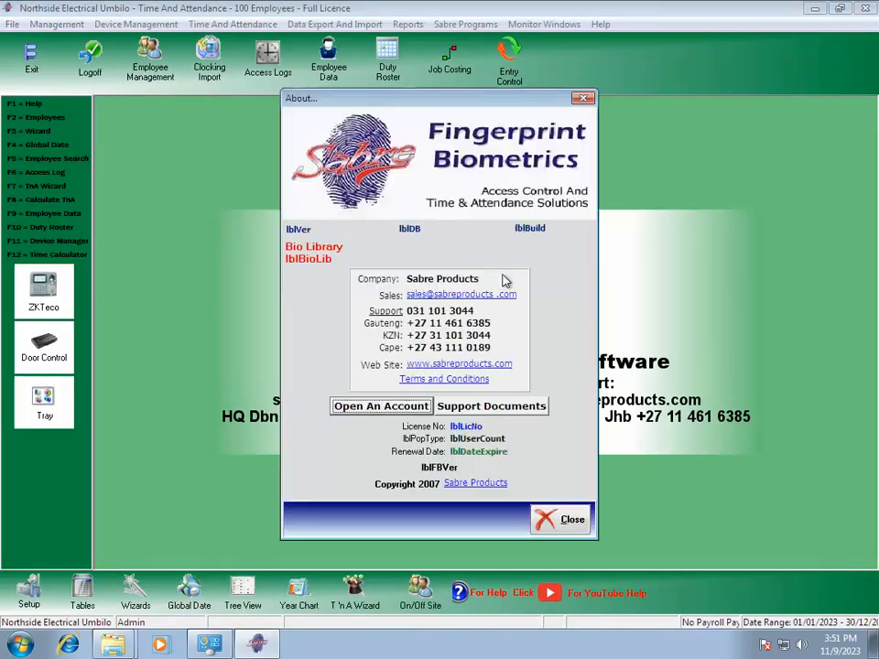
pyautogui.press('Return')
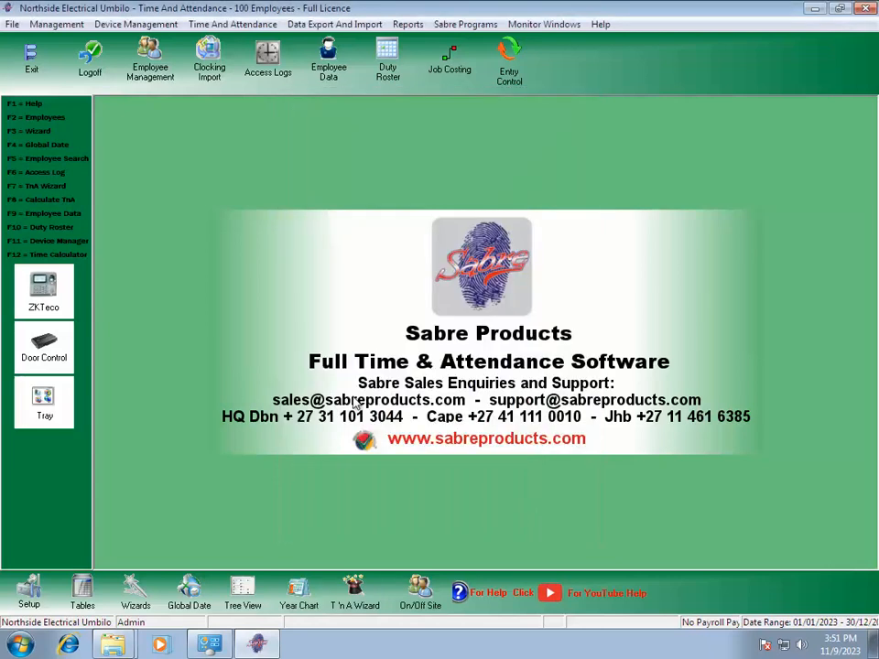
pyautogui.click(31, 57)
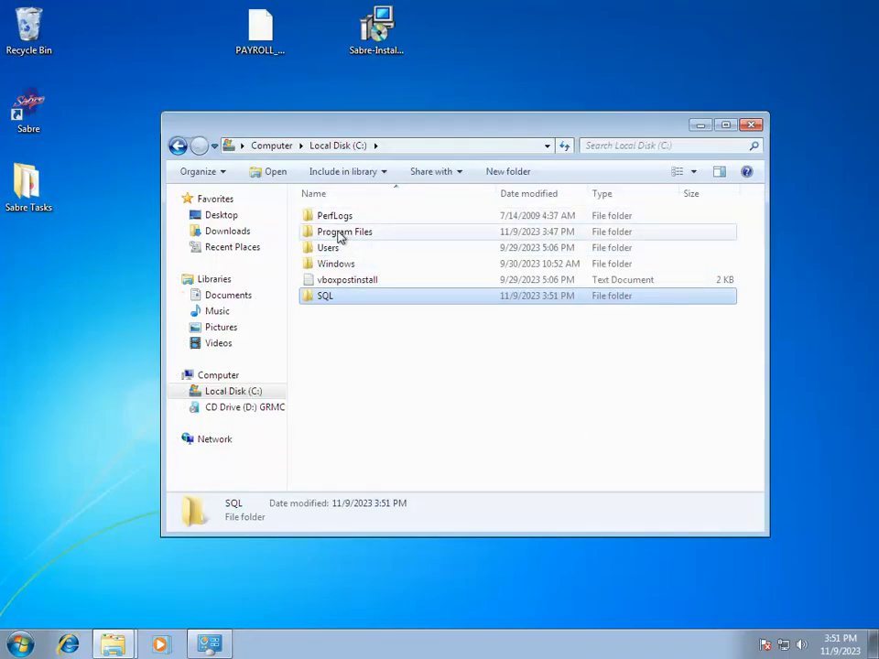
# Step: Go to the C:\ProgramData folder
pyautogui.click(410, 145)
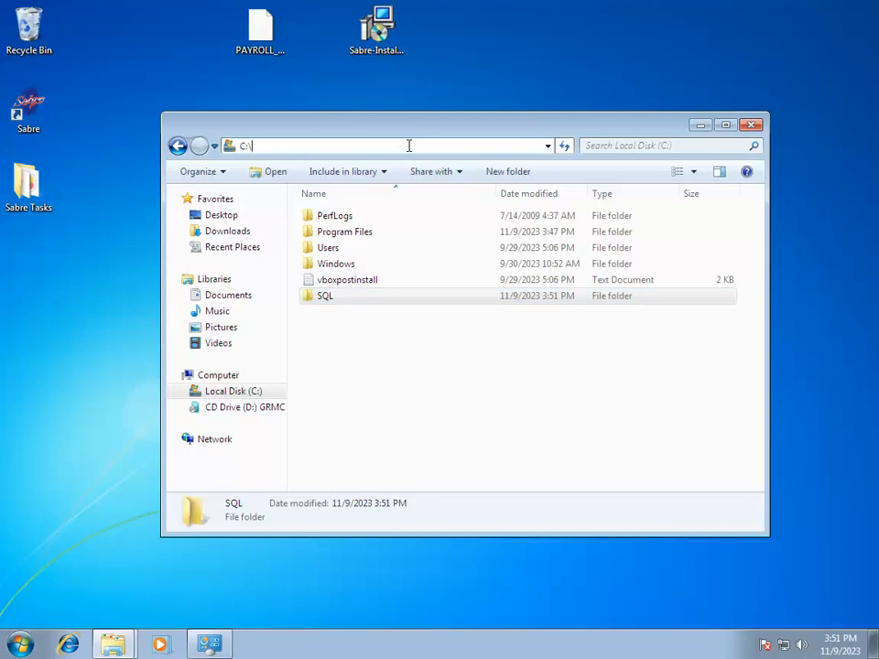
pyautogui.write('pro')
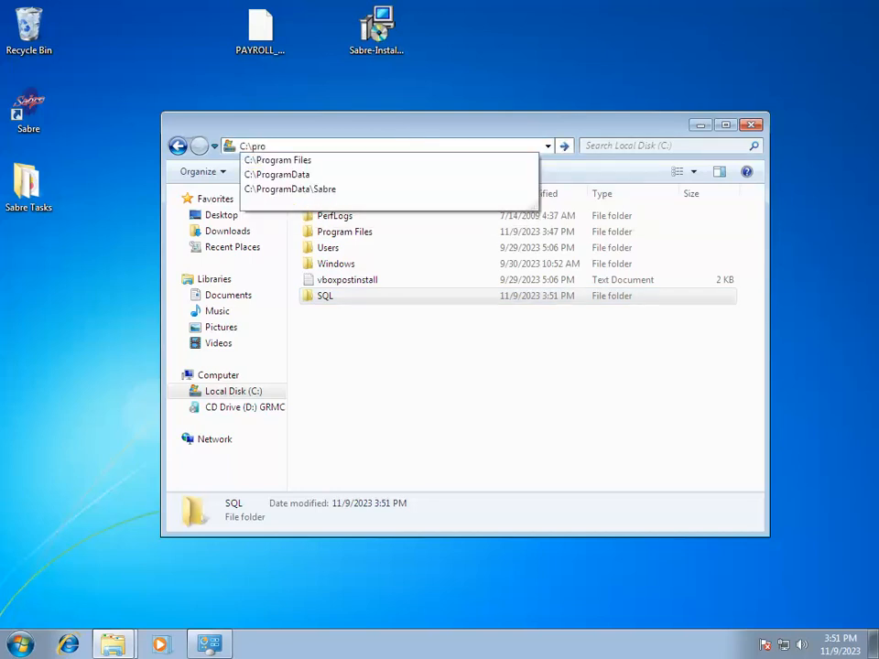
pyautogui.write('gramdata')
pyautogui.press('Return')
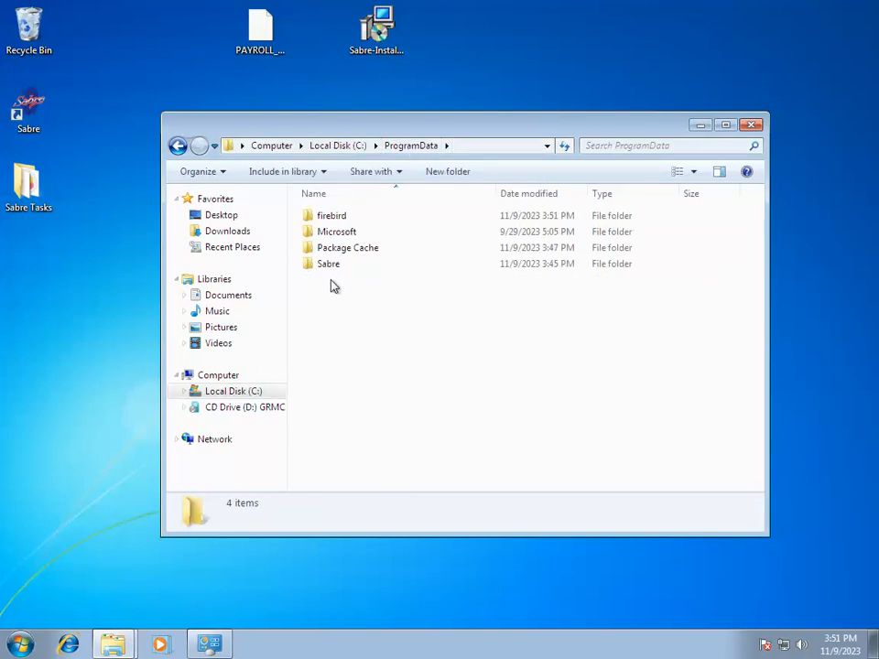
pyautogui.click(389, 41)
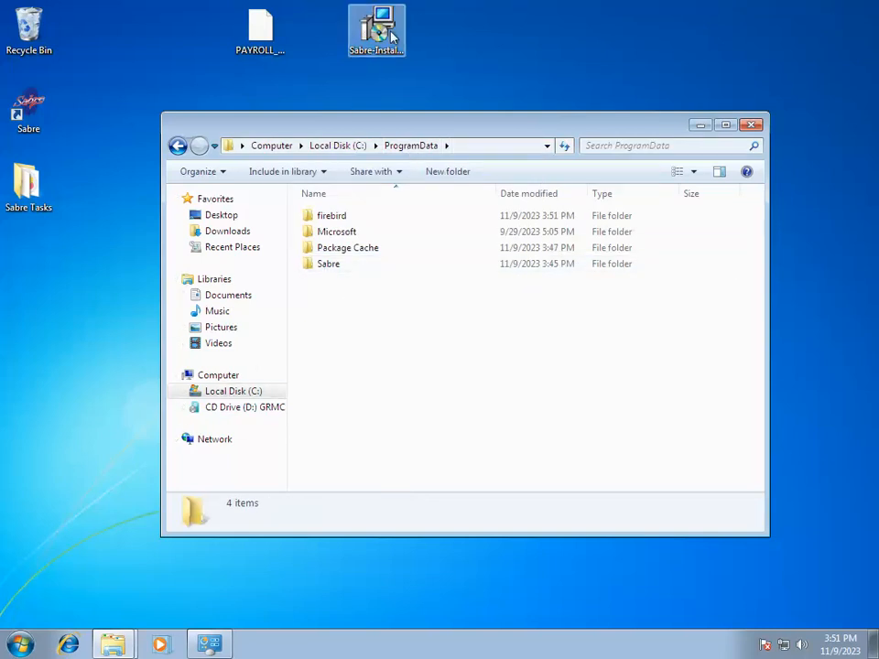
pyautogui.rightClick(392, 35)
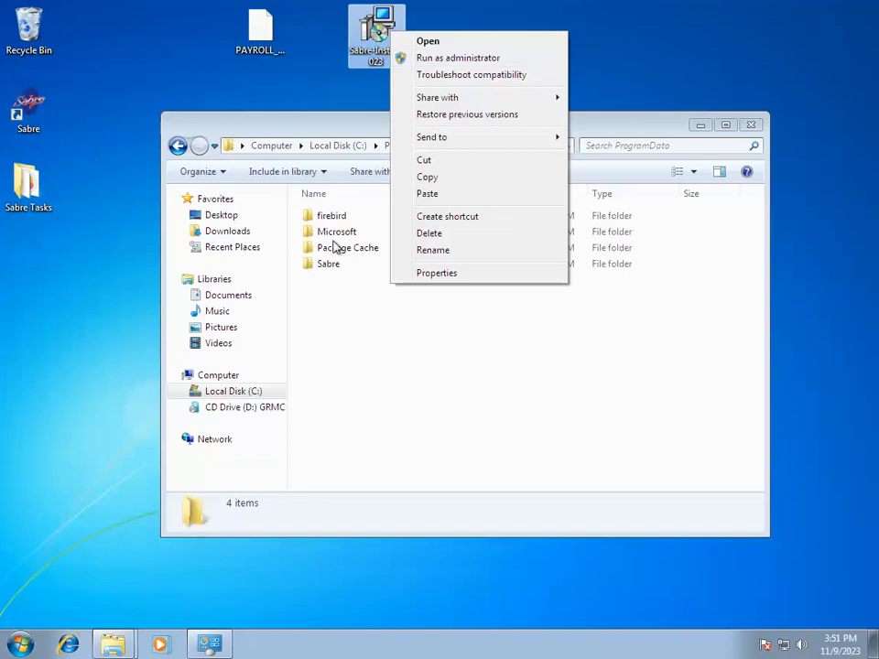
pyautogui.click(383, 372)
# Step: Run the V4 batch file from Sabre\SupportFiles as administrator and allow it to make changes to the computer
pyautogui.doubleClick(328, 264)
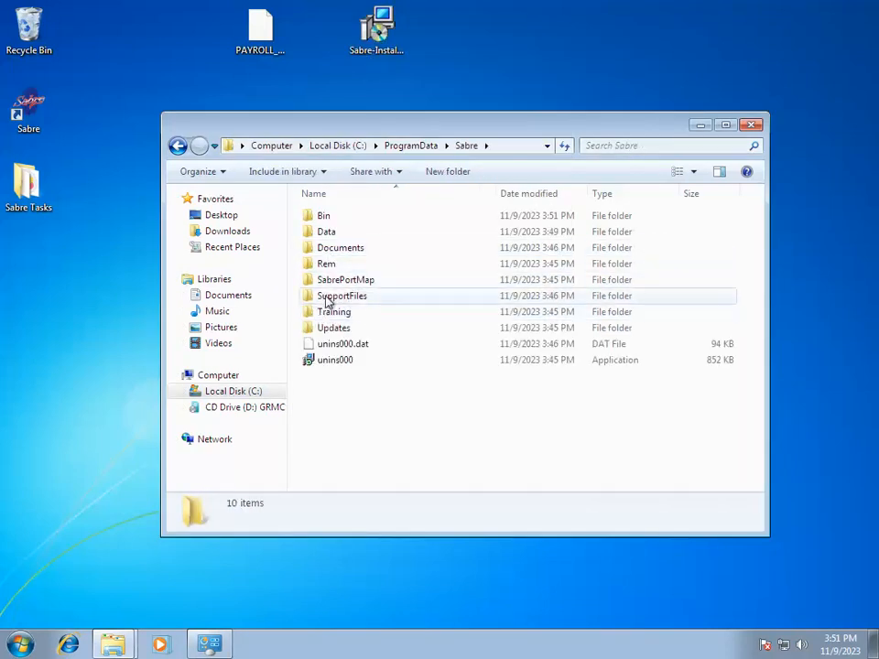
pyautogui.doubleClick(330, 296)
pyautogui.click(339, 393)
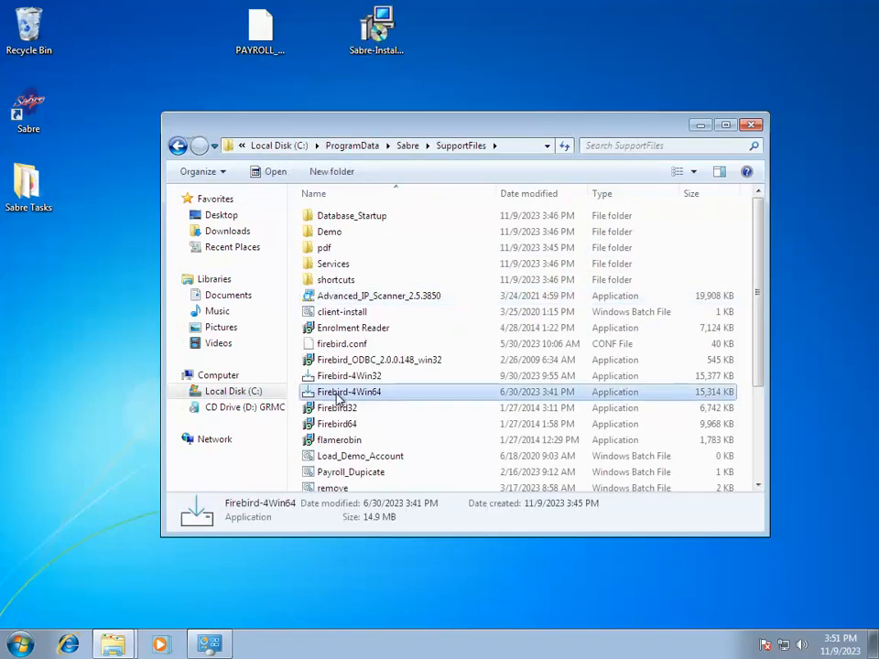
pyautogui.scroll(-3, 338, 396)
pyautogui.click(316, 451)
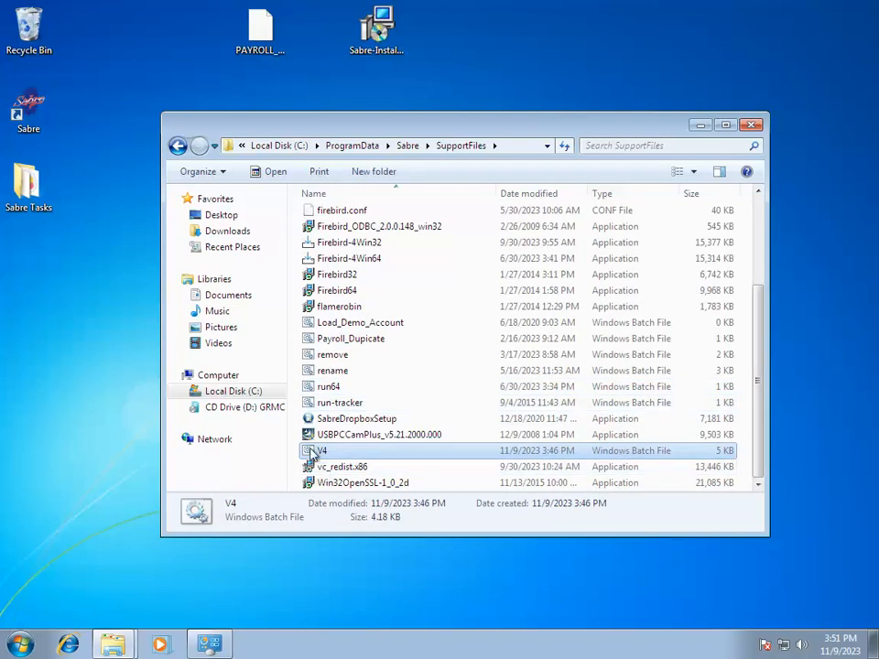
pyautogui.rightClick(310, 450)
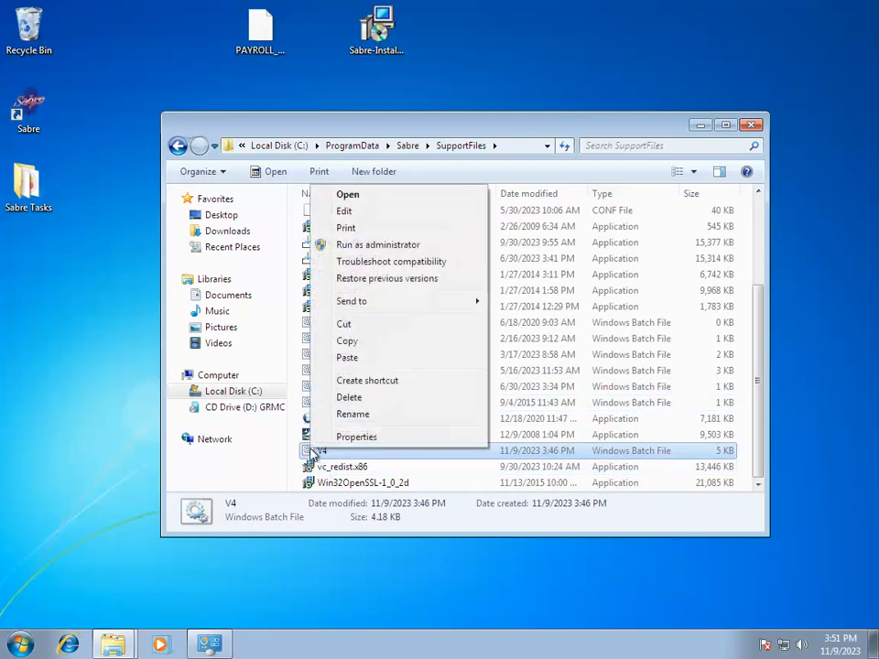
pyautogui.click(359, 245)
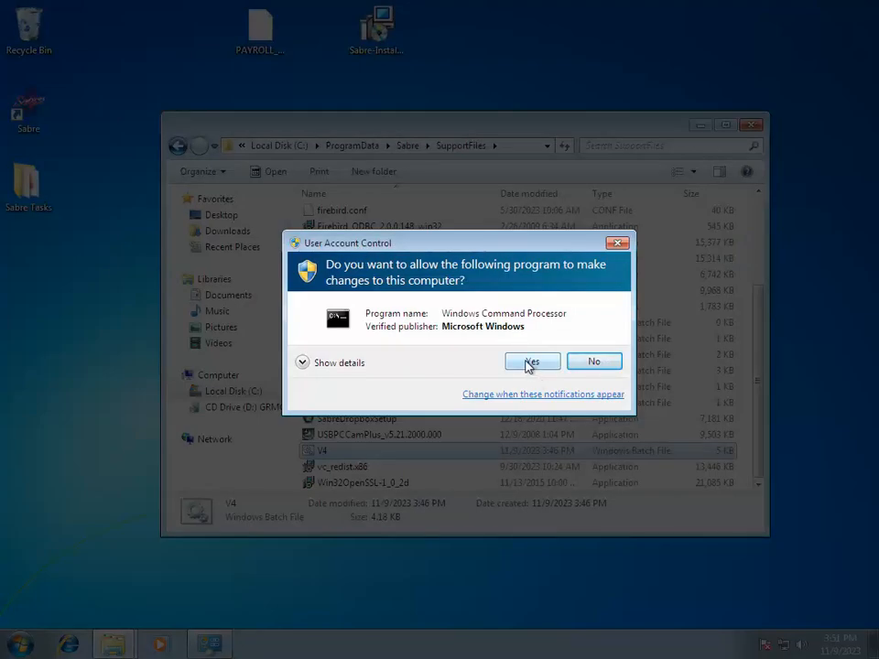
pyautogui.click(529, 365)
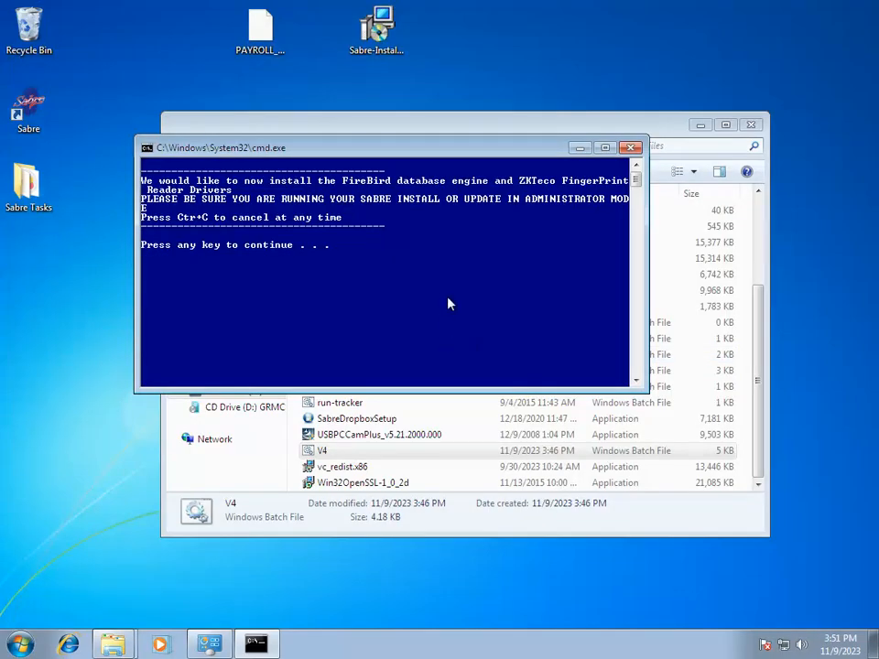
# Step: Continue the V4 script through stopping services and moving files, and cancel the ZKOnline SDK enrolment reader setup
pyautogui.press('Return')
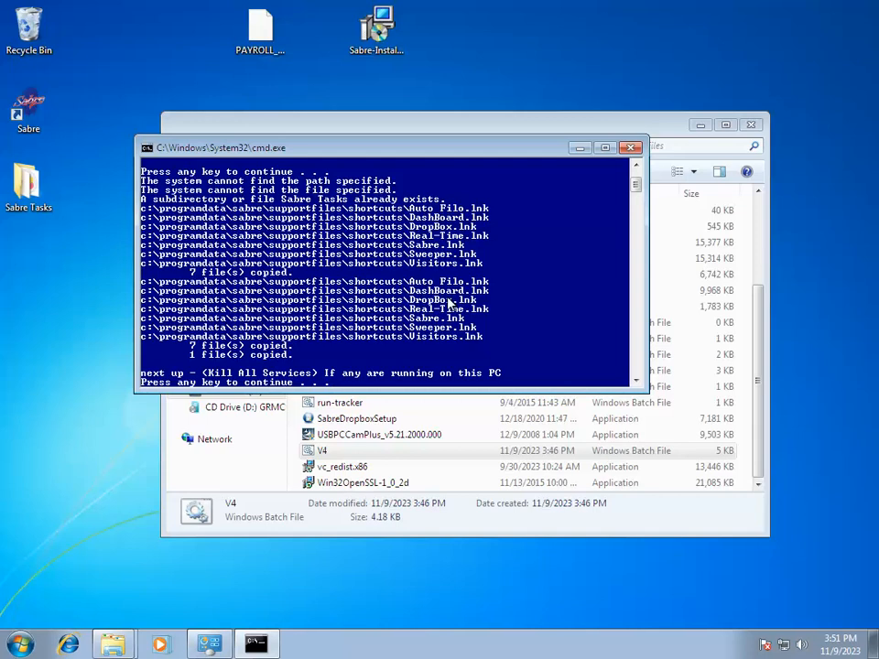
pyautogui.press('Return')
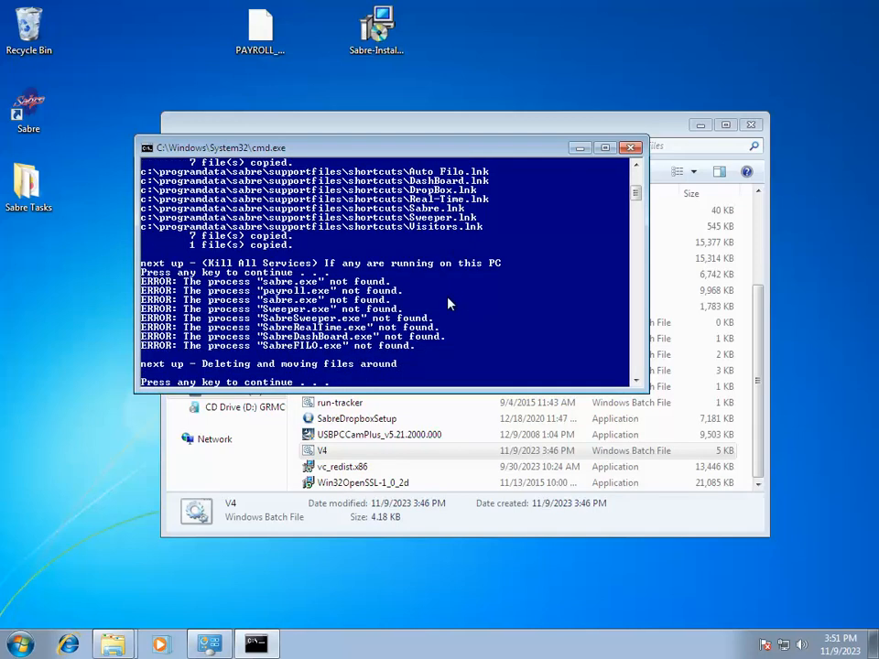
pyautogui.press('Return')
pyautogui.press('Return')
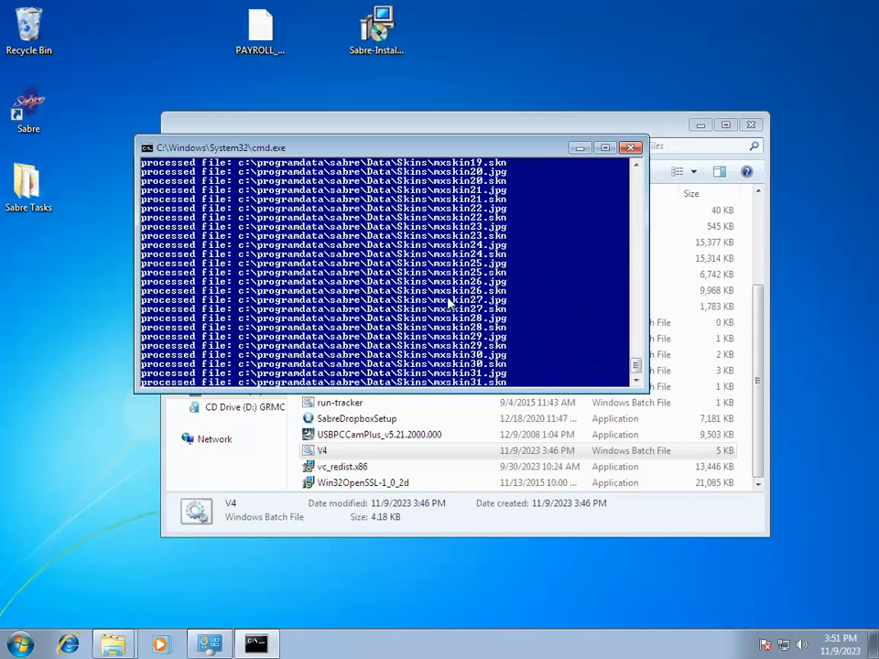
pyautogui.press('Return')
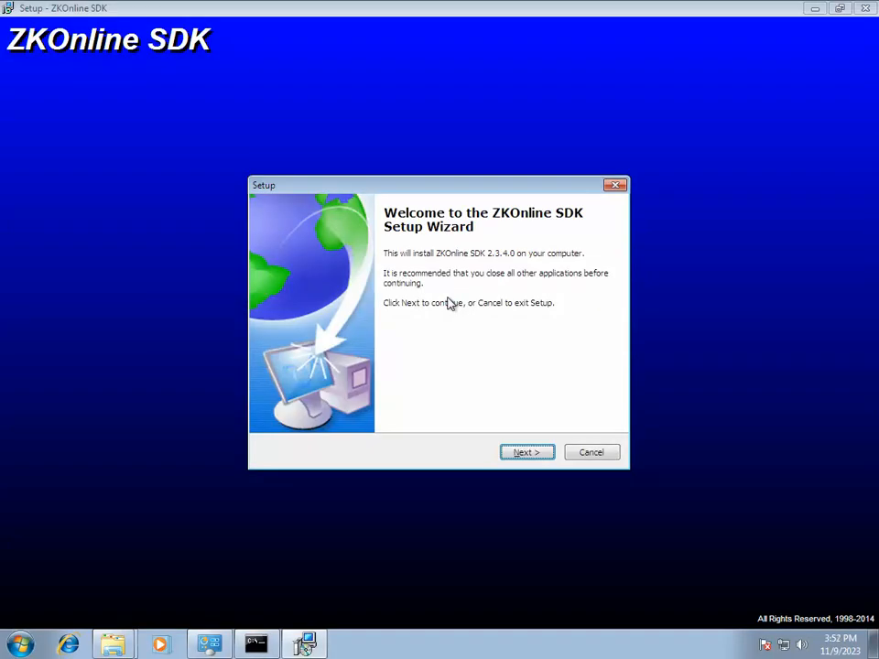
pyautogui.click(592, 453)
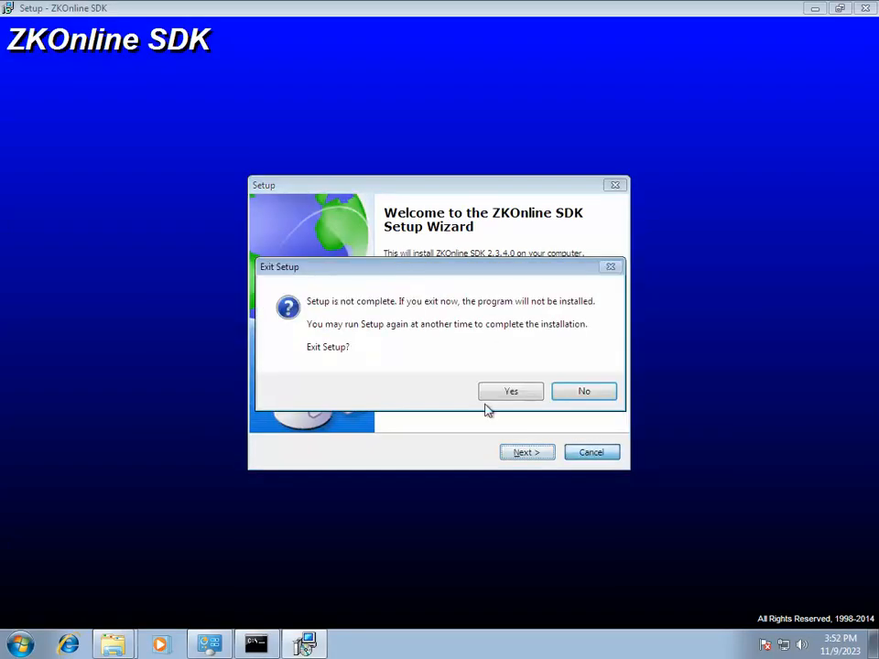
pyautogui.click(501, 398)
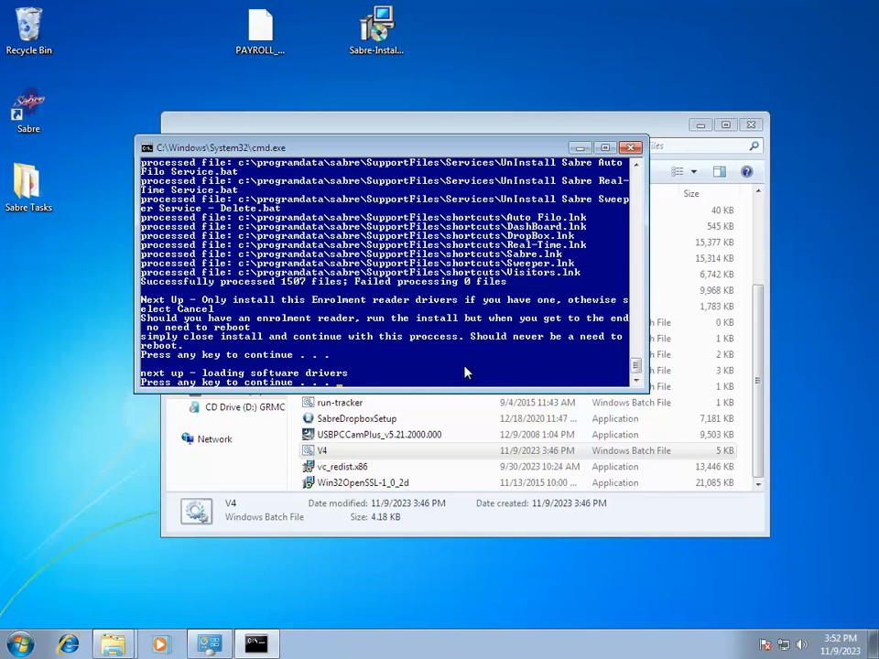
# Step: Continue the V4 script through loading the software drivers and dismiss each RegSvr32 registration message
pyautogui.press('Return')
pyautogui.press('Return')
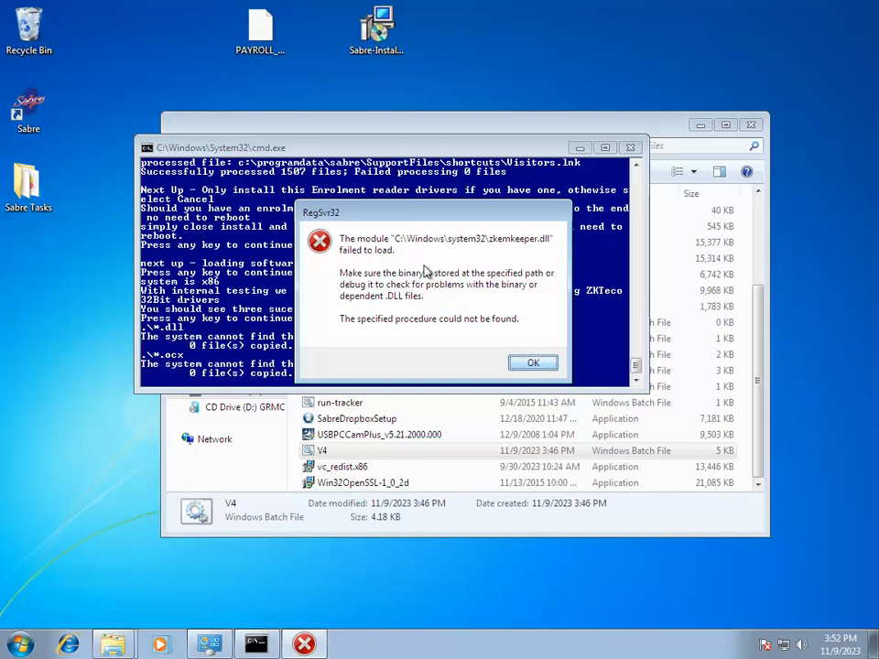
pyautogui.click(532, 366)
pyautogui.click(531, 327)
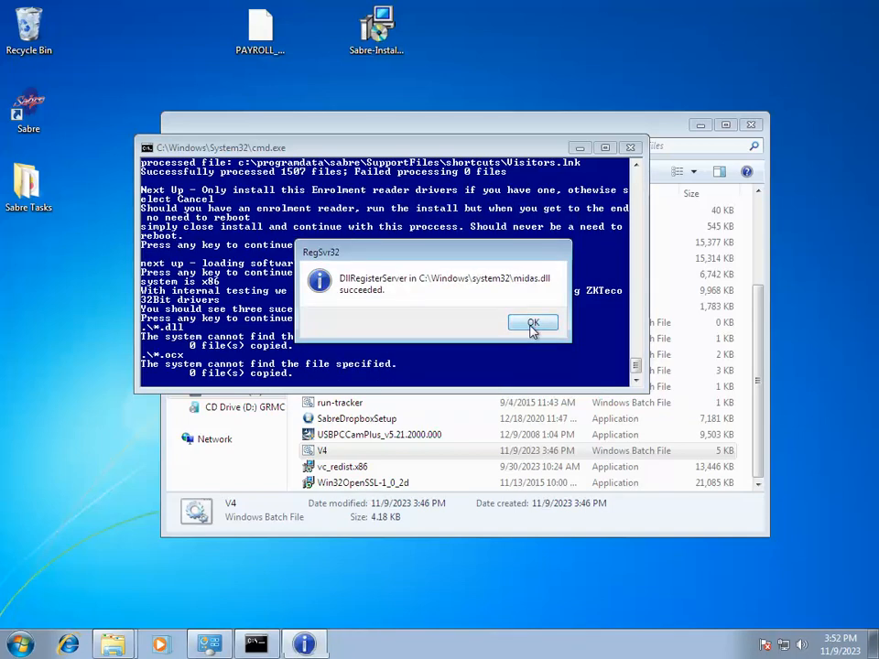
pyautogui.click(532, 325)
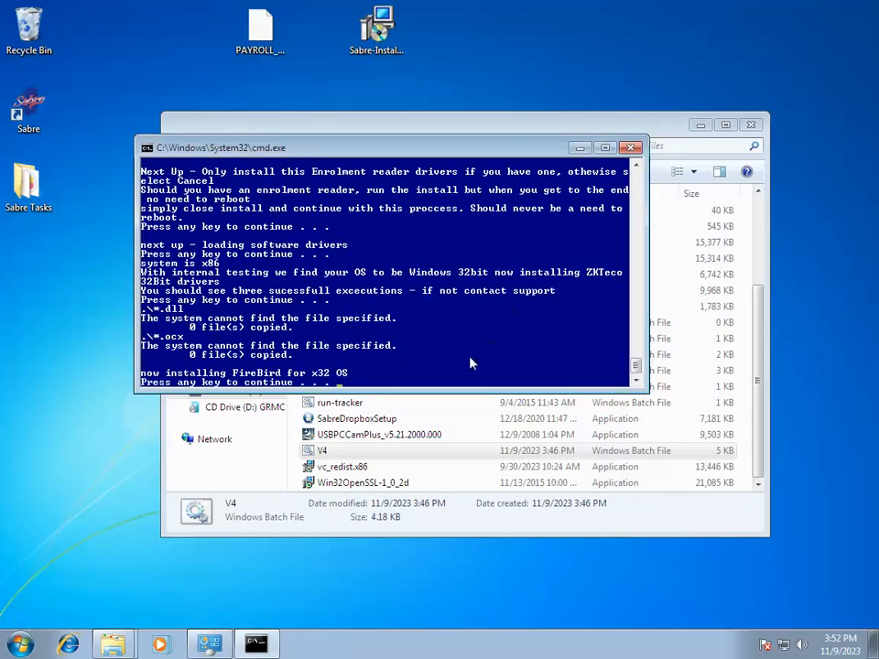
# Step: Continue to the V4 script's Firebird installation, cancel the Microsoft Visual C++ 2015 Redistributable setup, and finish the script
pyautogui.press('Return')
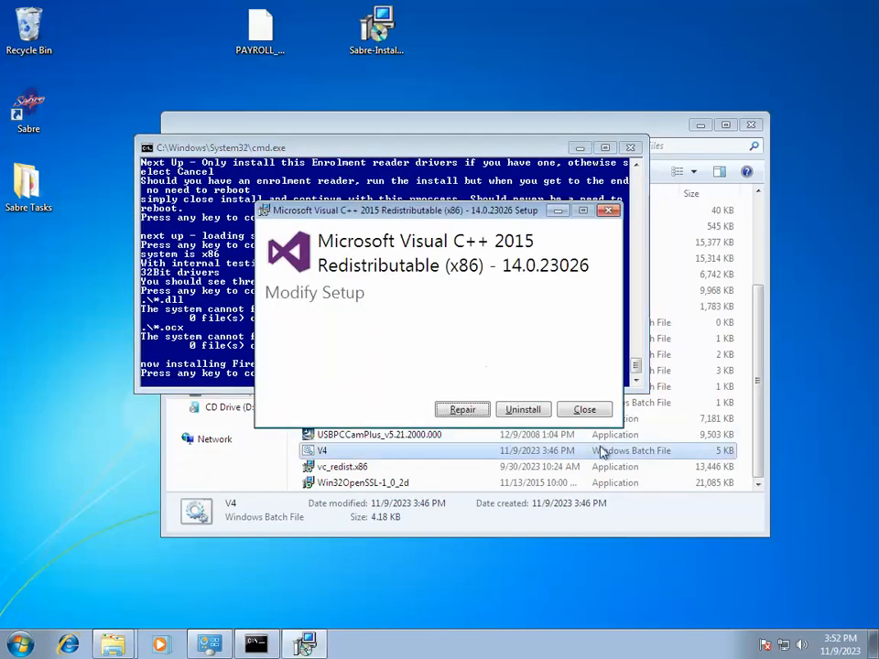
pyautogui.click(597, 412)
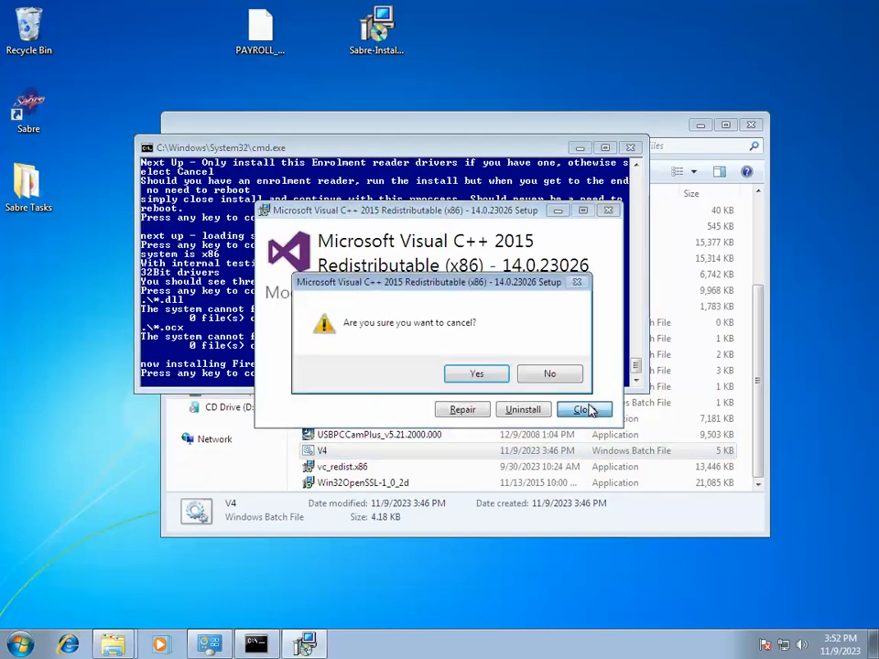
pyautogui.click(482, 374)
pyautogui.click(544, 393)
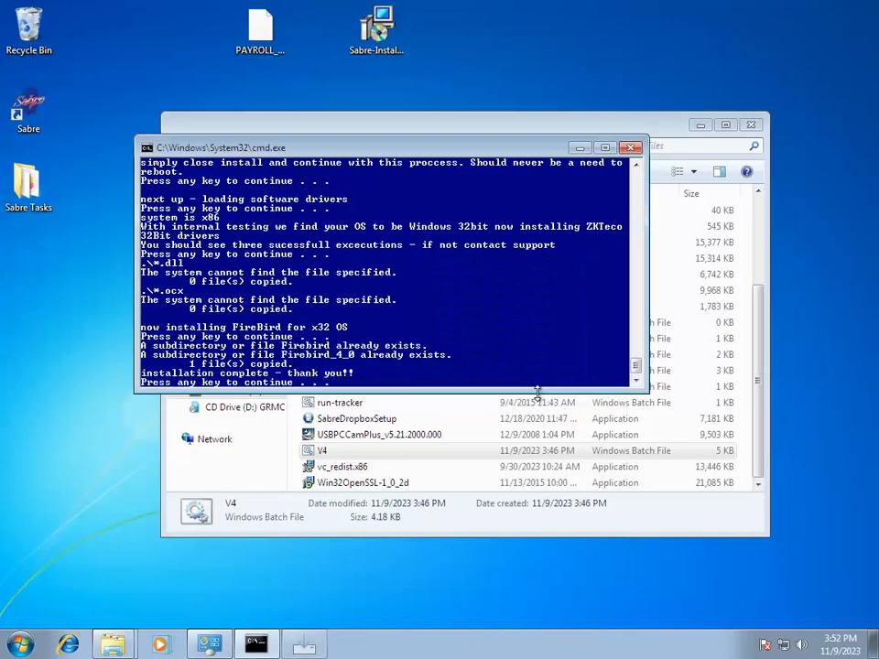
pyautogui.press('Return')
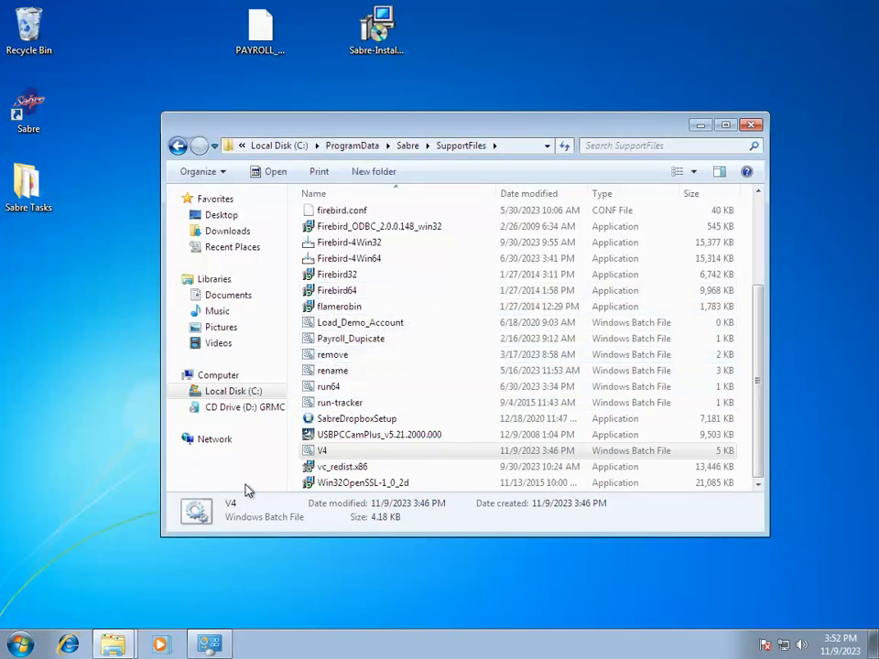
# Step: Open the Windows command prompt as administrator and allow it to make changes to the computer
pyautogui.click(83, 566)
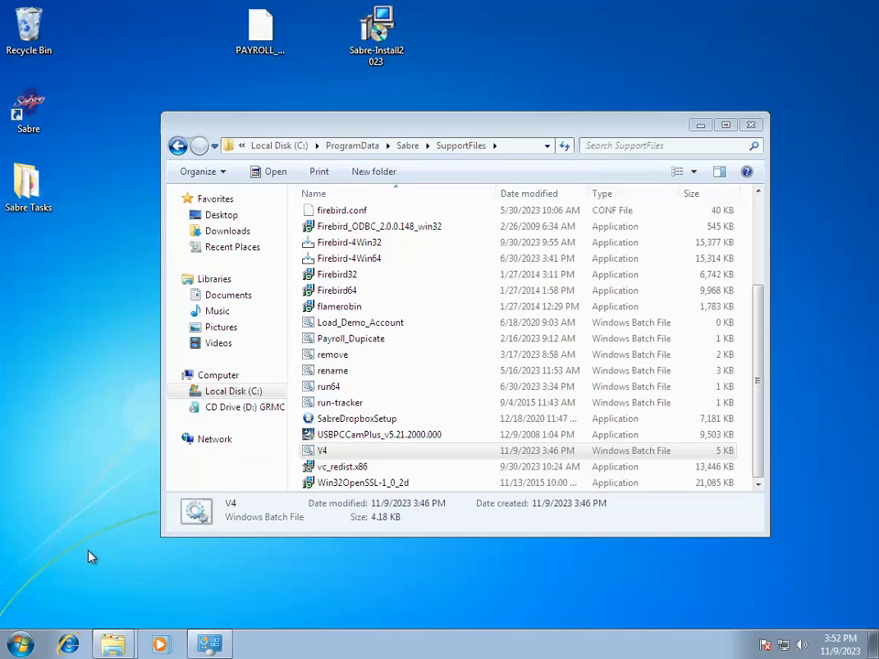
pyautogui.press('super')
pyautogui.write('cmd')
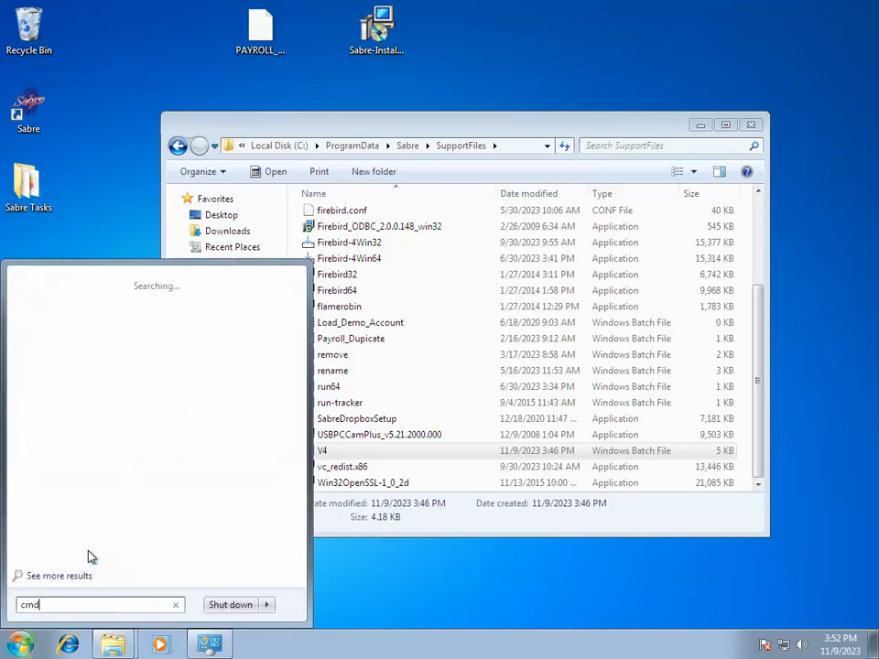
pyautogui.rightClick(43, 308)
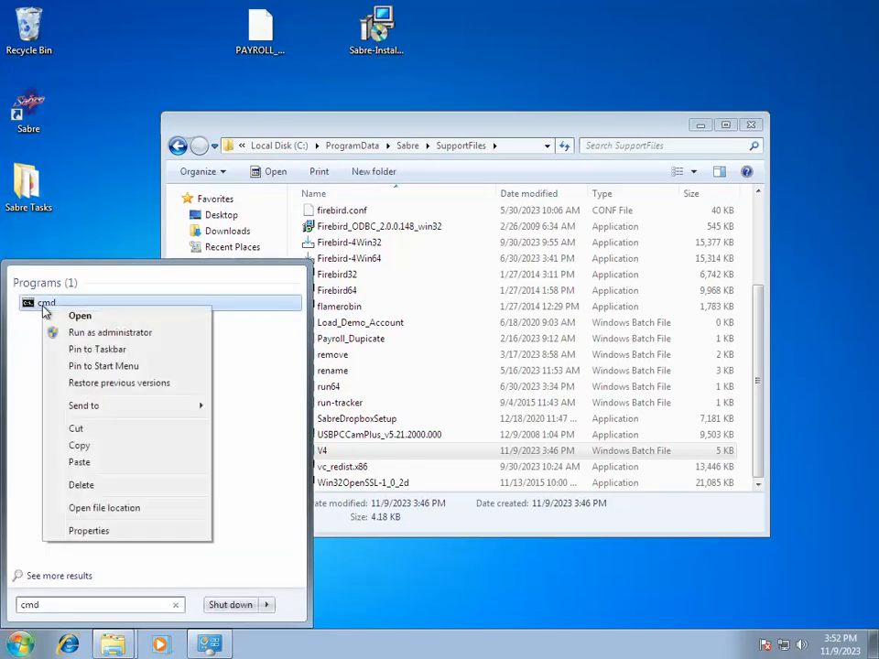
pyautogui.click(87, 332)
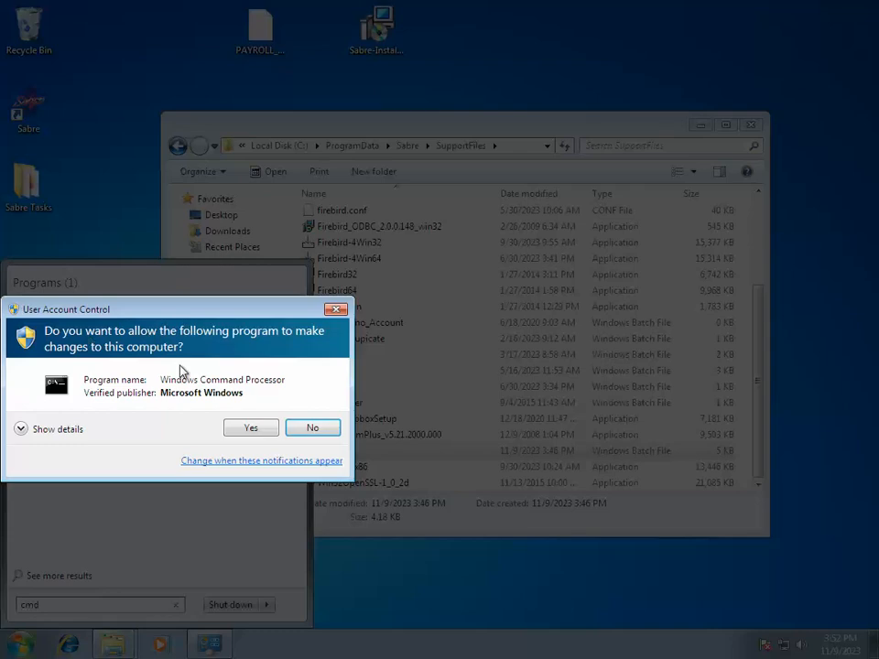
pyautogui.click(252, 430)
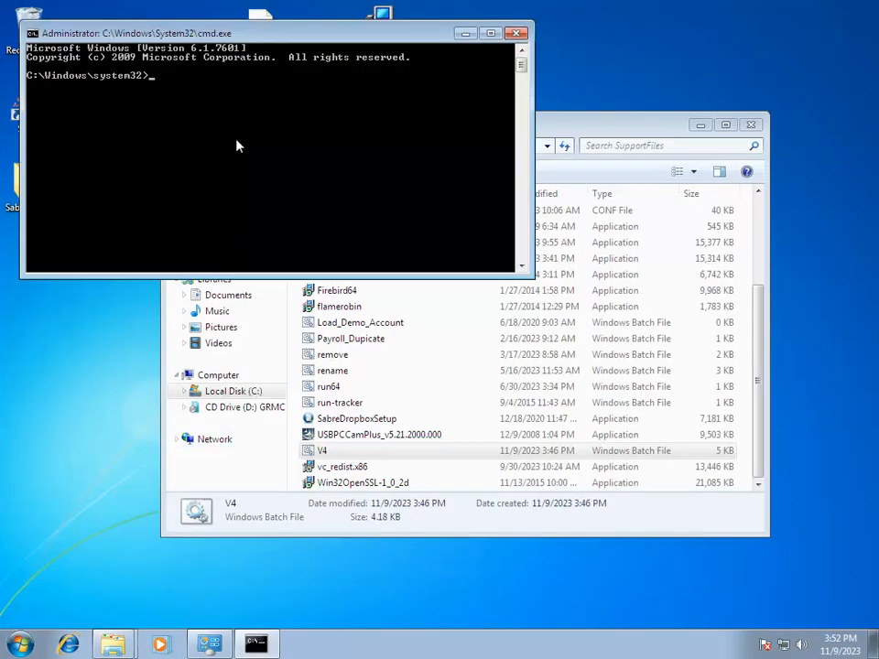
# Step: Change the command prompt's directory to C:\ProgramData\Sabre\Bin, going one folder level at a time from the drive root
pyautogui.write('cd\\')
pyautogui.write('d')
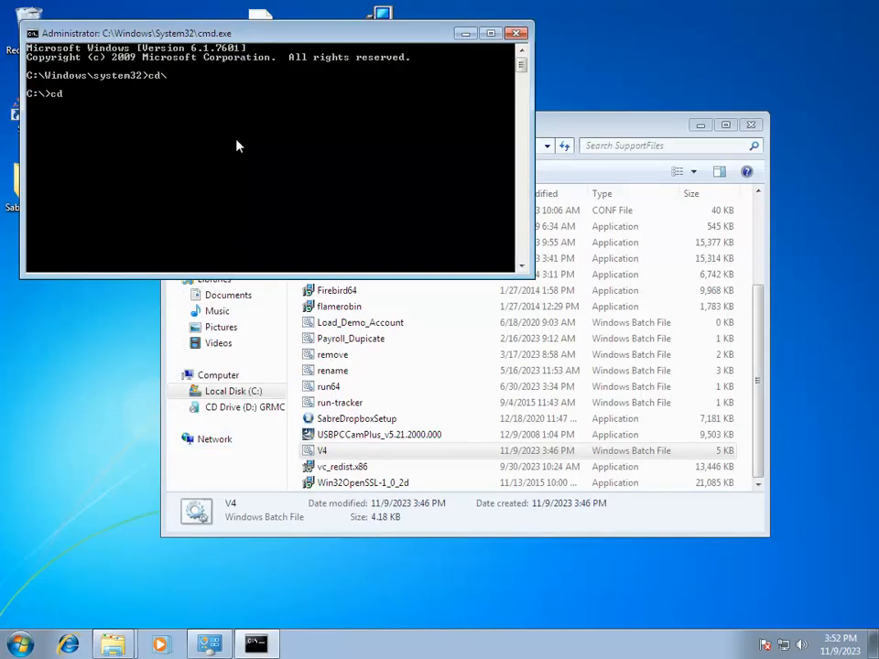
pyautogui.write(' sa')
pyautogui.write('programdata')
pyautogui.press('Return')
pyautogui.write('cd sabre')
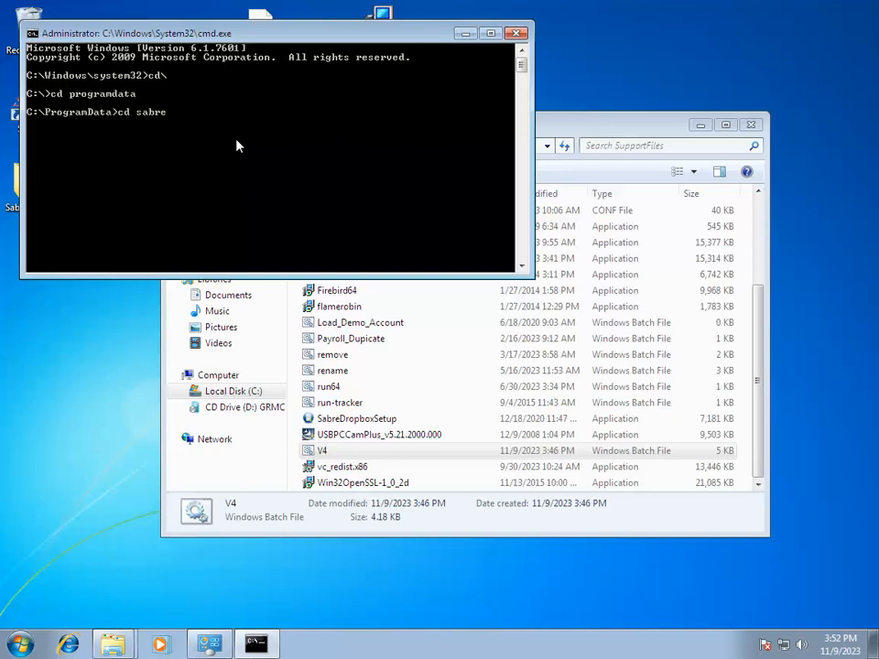
pyautogui.press('Return')
pyautogui.write('cd bin')
pyautogui.press('Return')
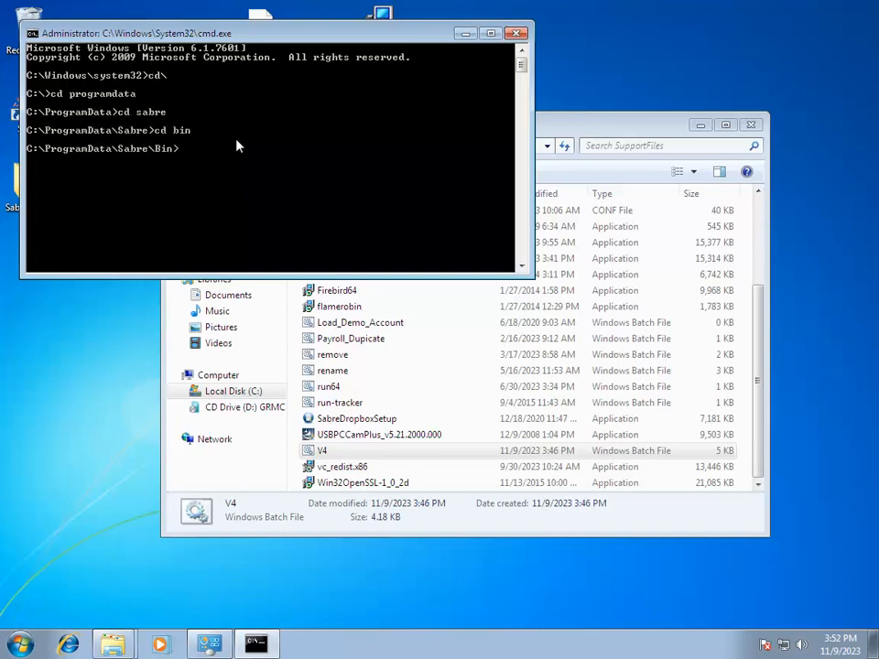
# Step: Find the RegDLL batch file in the Sabre\Bin folder and open it for editing in Notepad with its full command lines visible
pyautogui.click(339, 342)
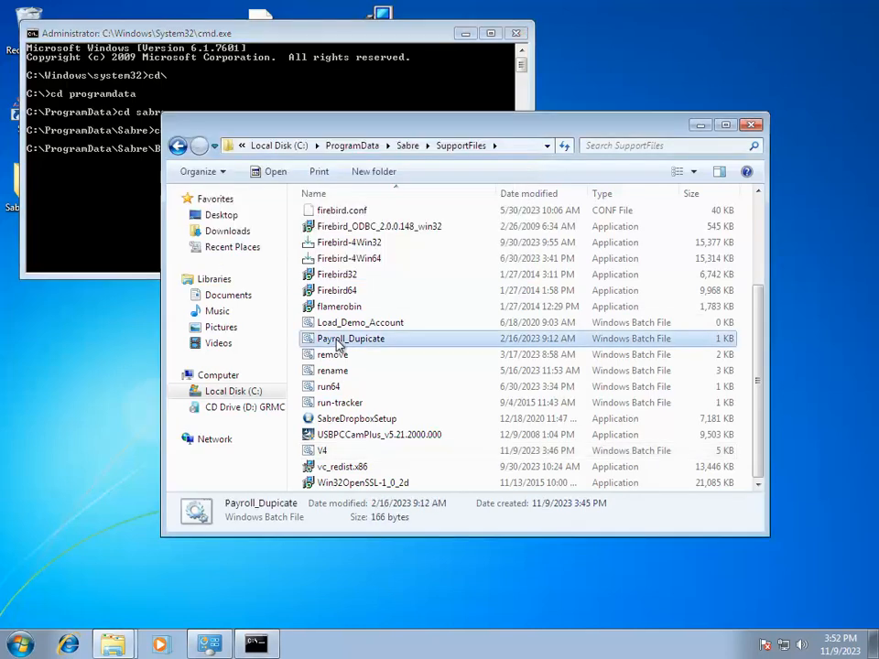
pyautogui.click(332, 356)
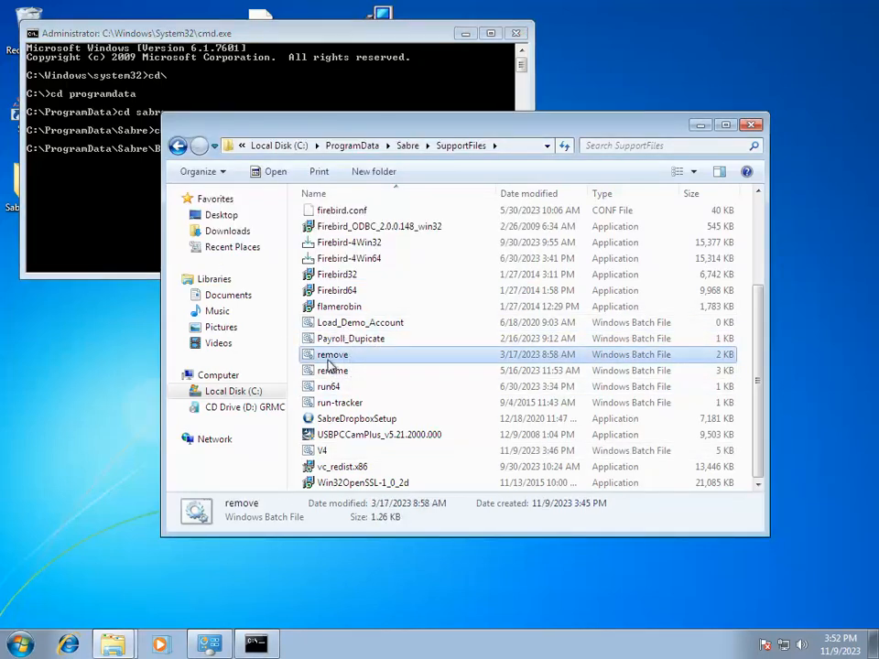
pyautogui.scroll(3, 326, 363)
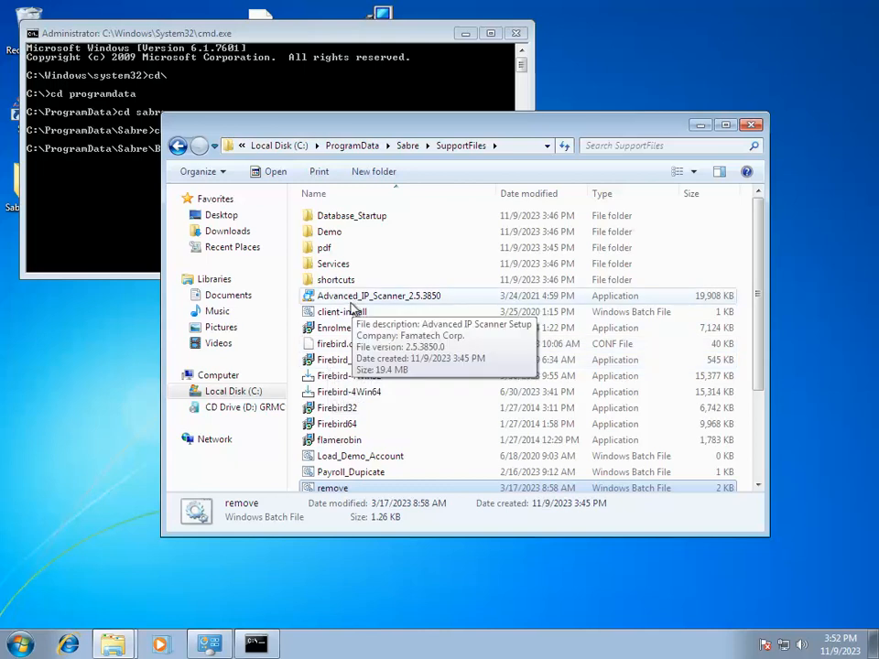
pyautogui.click(406, 145)
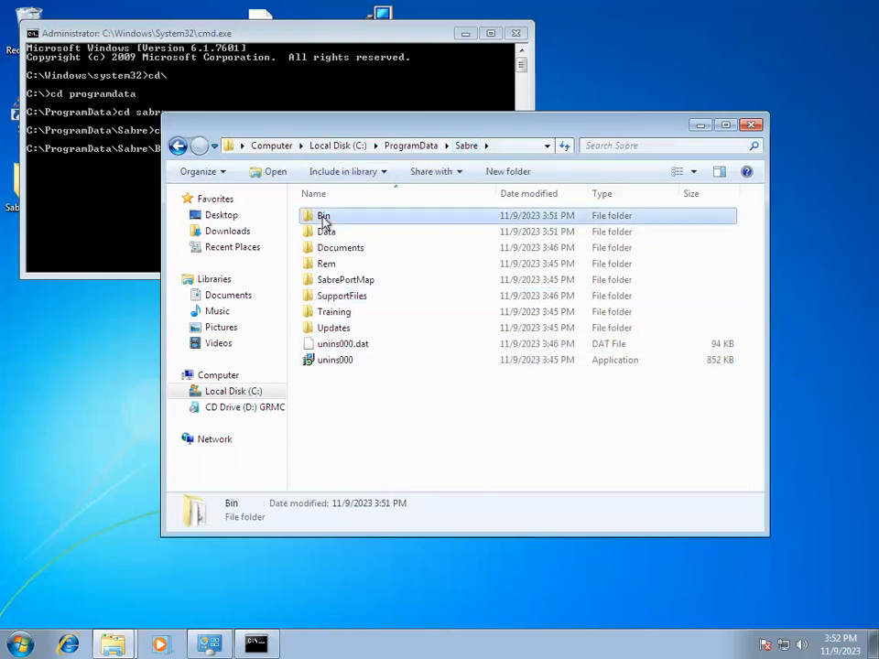
pyautogui.doubleClick(326, 218)
pyautogui.click(314, 377)
pyautogui.write('reg')
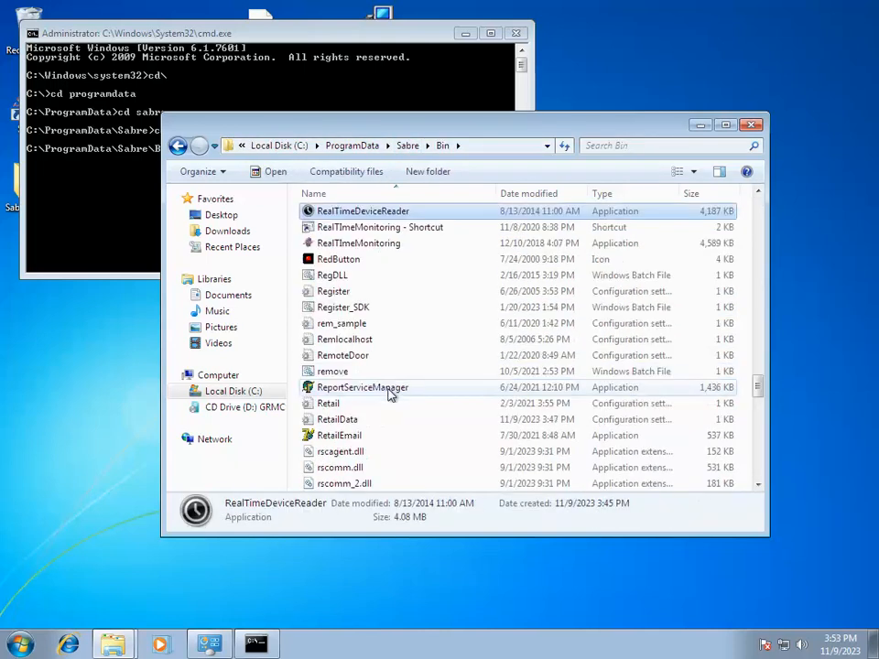
pyautogui.rightClick(331, 274)
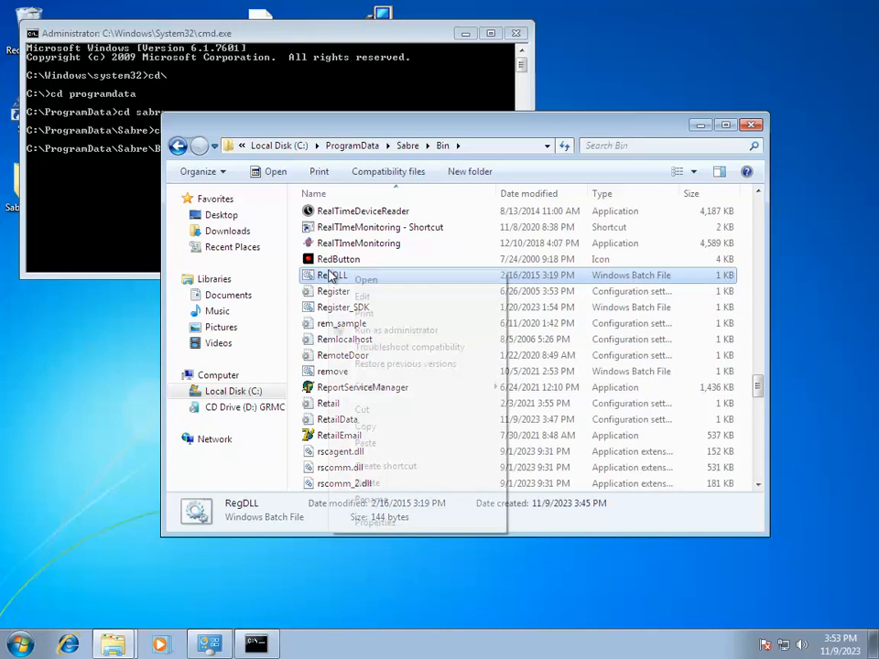
pyautogui.click(362, 297)
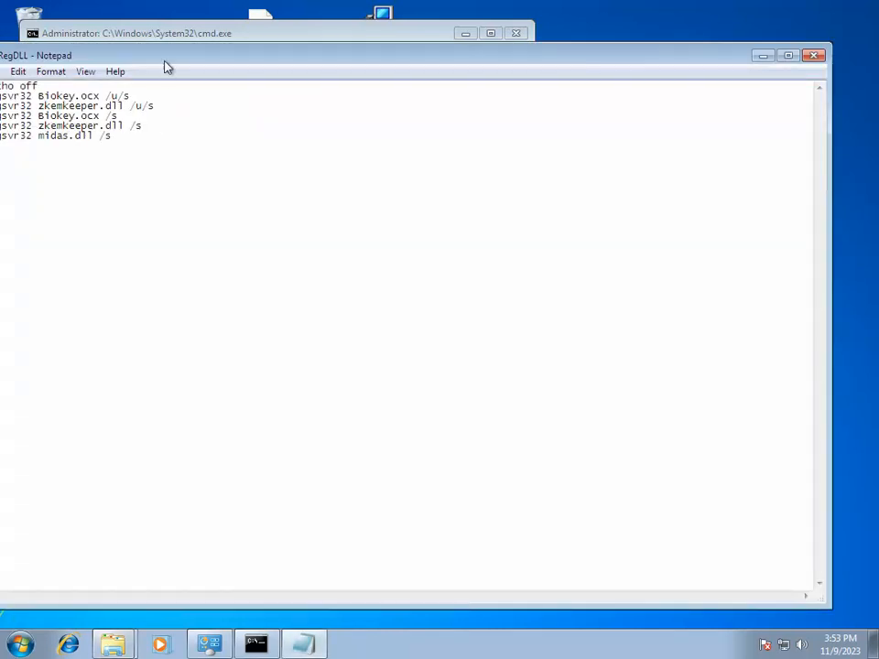
pyautogui.moveTo(166, 62); pyautogui.dragTo(382, 166)
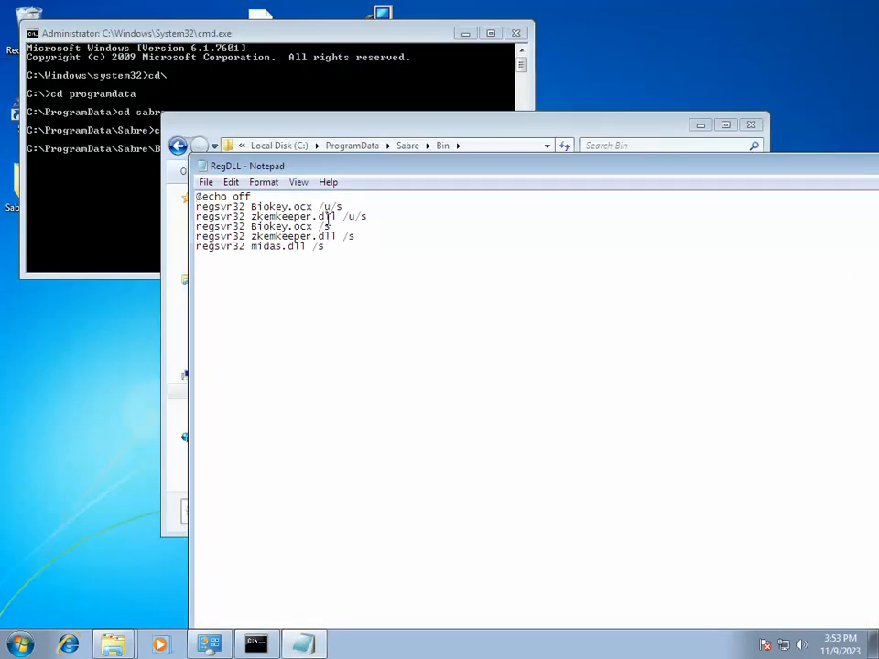
# Step: Copy "regsvr32 zkemkeeper.dll" from the RegDLL file, run it in the administrator command prompt, and dismiss the resulting message
pyautogui.moveTo(338, 217); pyautogui.dragTo(195, 217)
pyautogui.hotkey('ctrl', 'c')
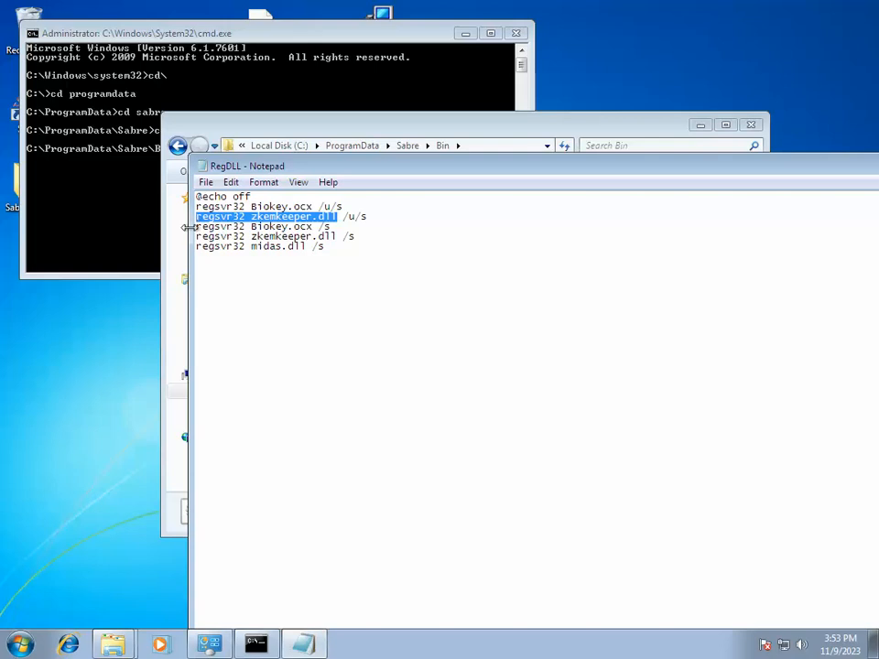
pyautogui.click(147, 156)
pyautogui.rightClick(196, 161)
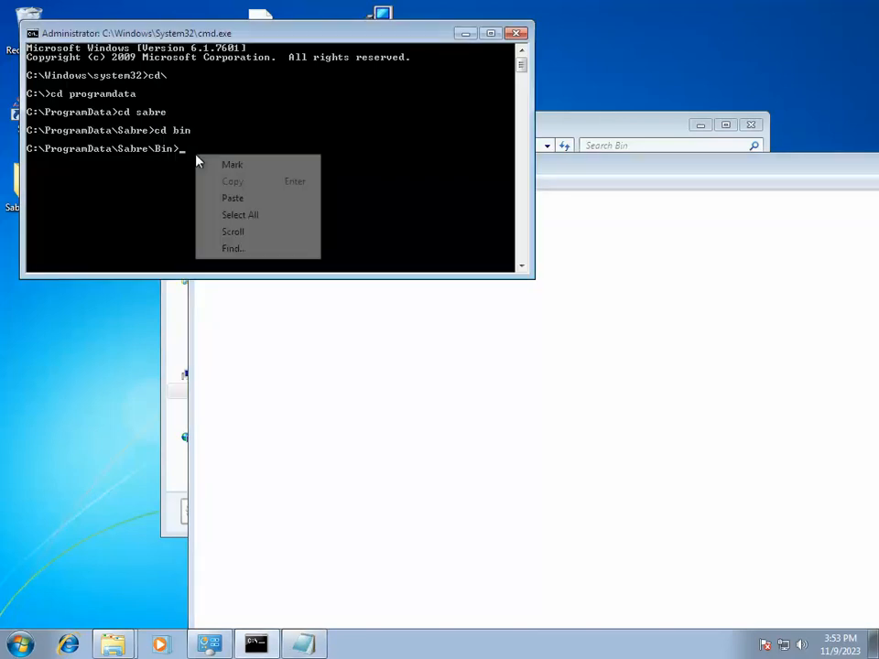
pyautogui.click(233, 198)
pyautogui.press('Return')
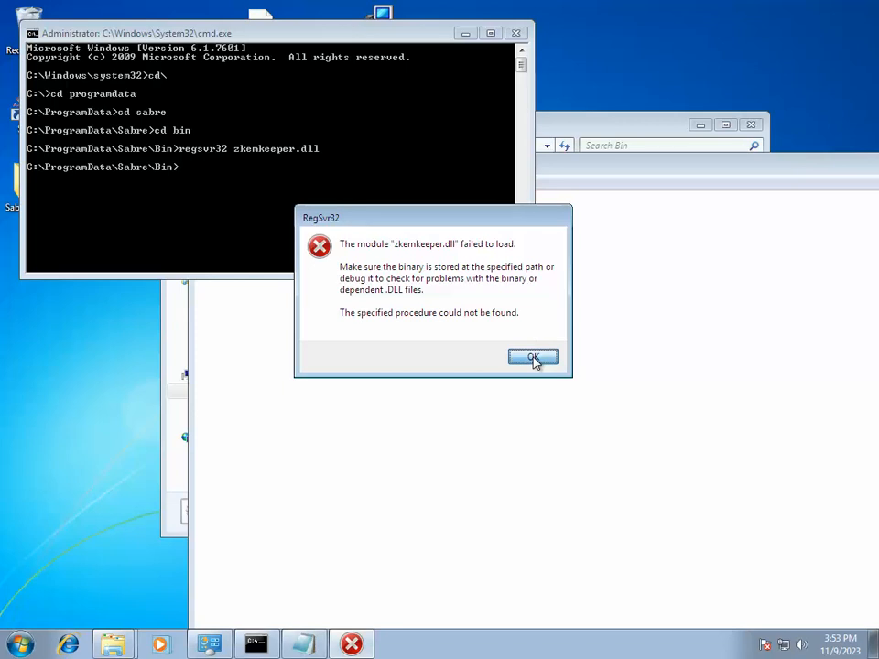
pyautogui.click(533, 357)
# Step: Close the RegDLL file in Notepad and return to the Sabre\Bin folder window
pyautogui.click(390, 186)
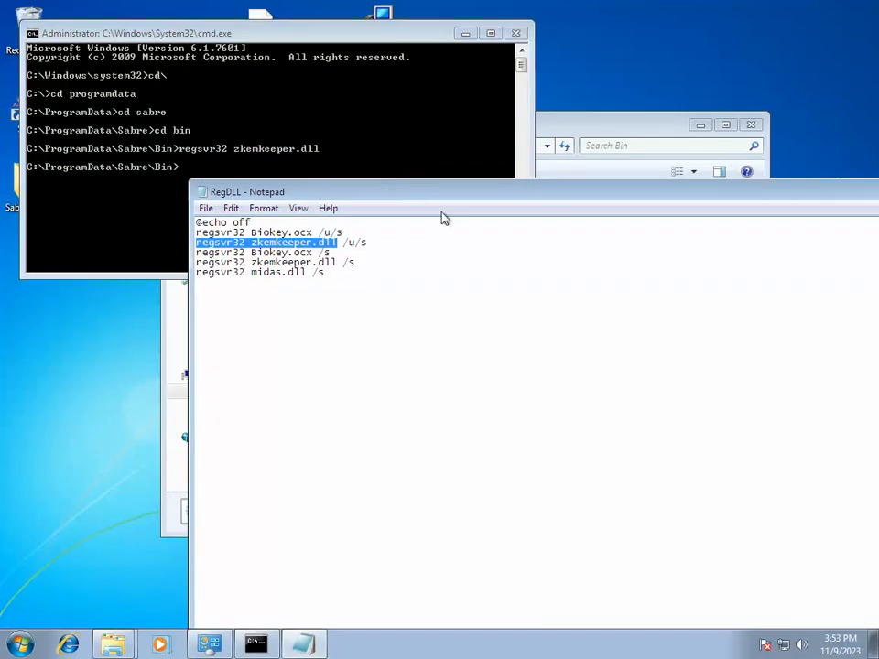
pyautogui.moveTo(449, 202); pyautogui.dragTo(243, 181)
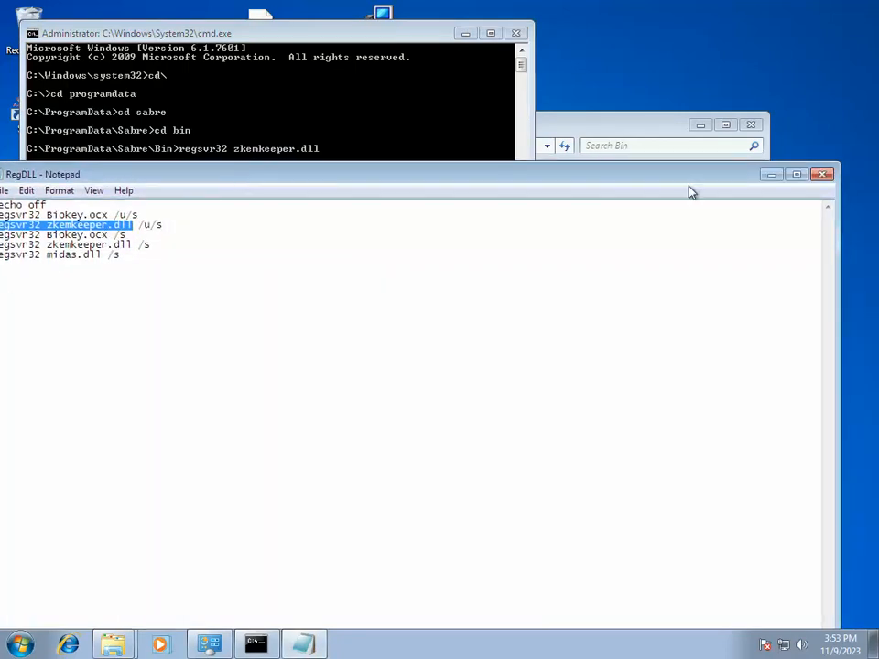
pyautogui.click(821, 174)
pyautogui.click(600, 122)
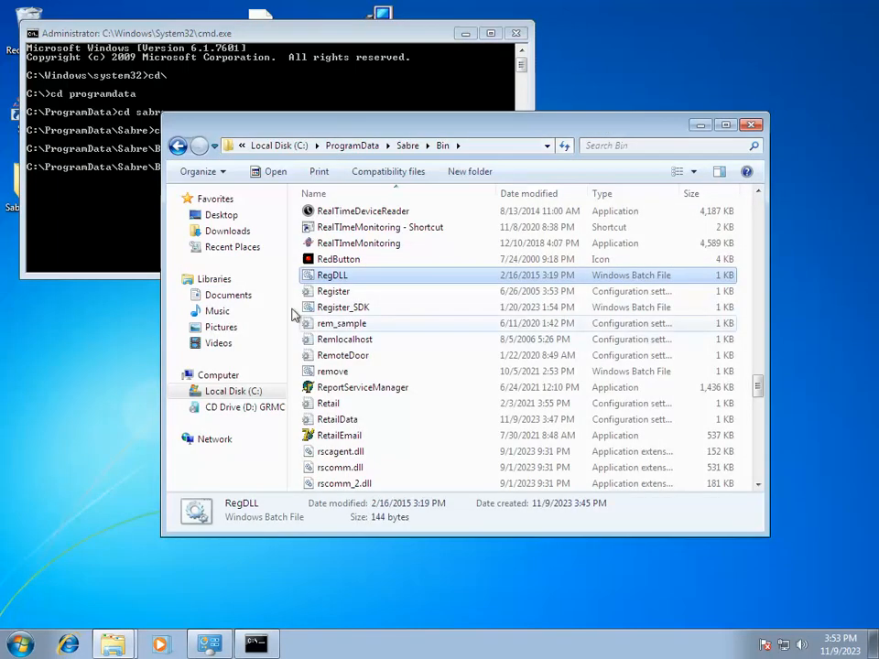
# Step: Run the update application from Sabre\Bin, allow it to make changes, check for Sabre 2023 updates, and finish the wizard
pyautogui.click(343, 309)
pyautogui.write('update')
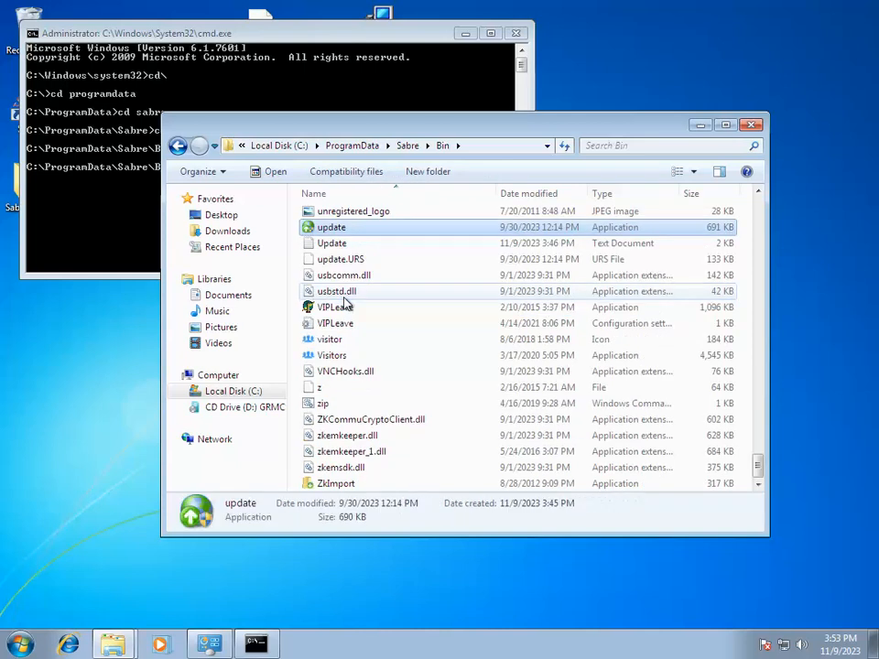
pyautogui.doubleClick(322, 228)
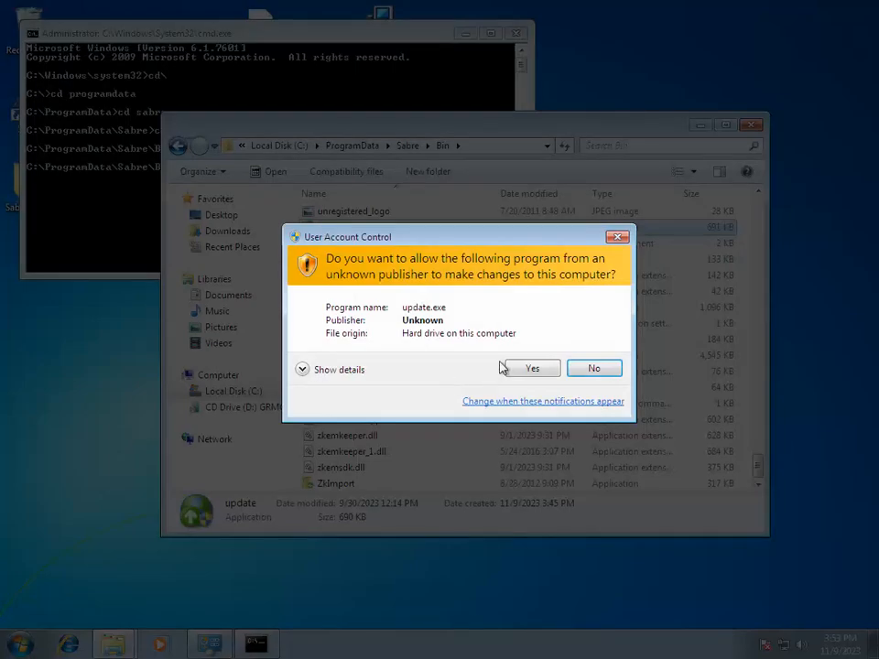
pyautogui.click(529, 368)
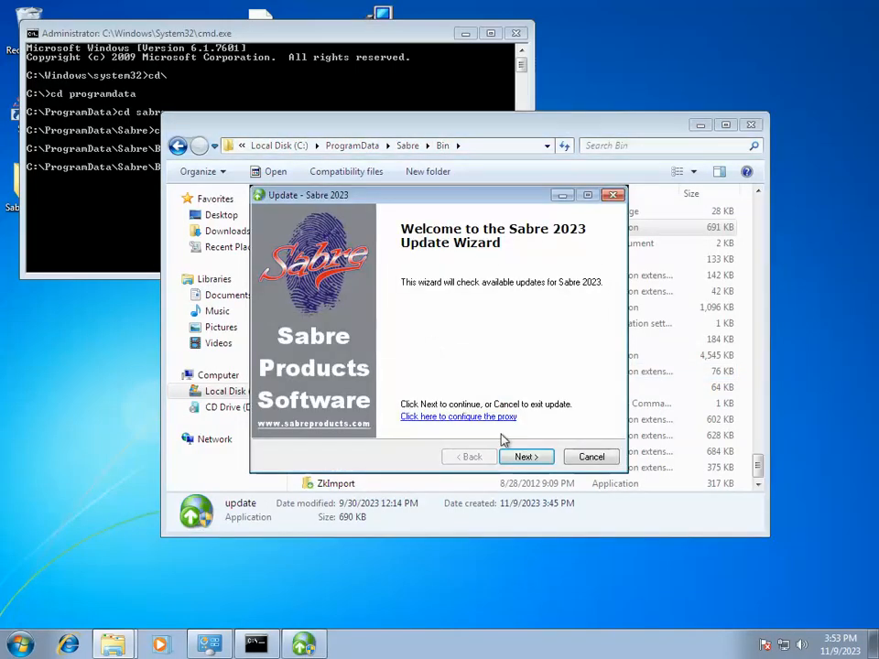
pyautogui.click(525, 457)
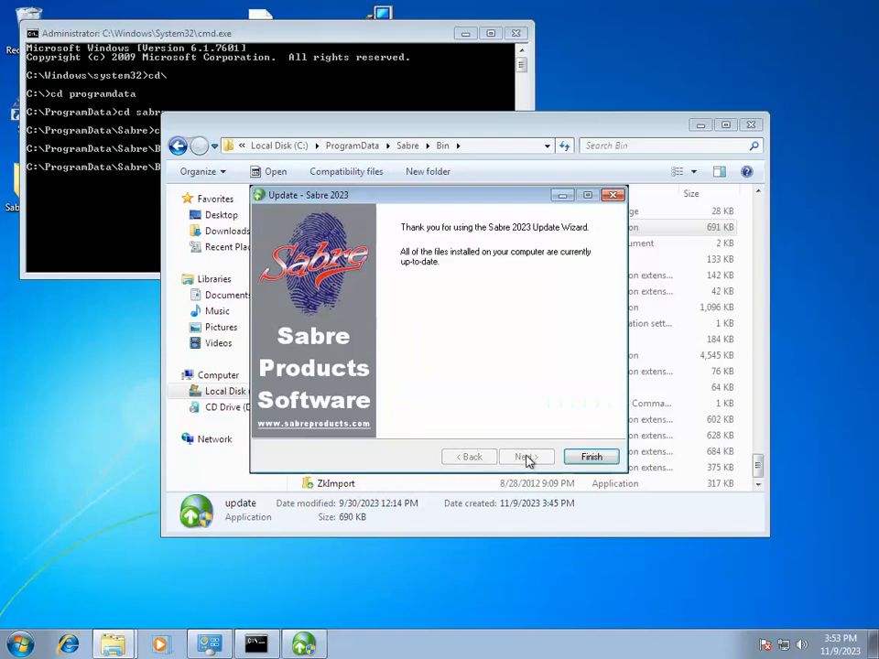
pyautogui.click(593, 457)
# Step: Find the Register_SDK batch file in the Sabre\Bin folder, run it as administrator, and allow it to make changes
pyautogui.click(346, 260)
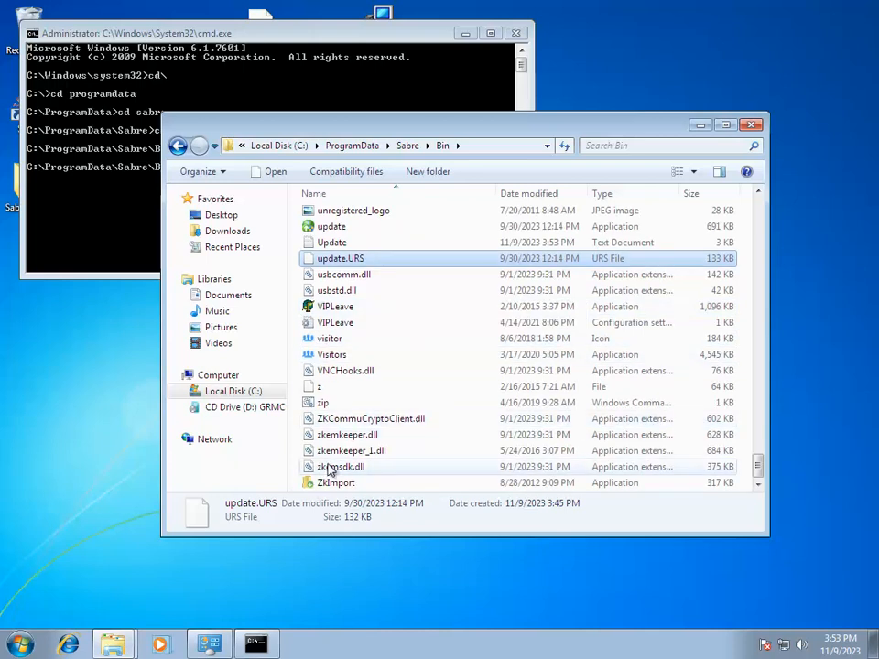
pyautogui.moveTo(759, 464); pyautogui.dragTo(758, 436)
pyautogui.scroll(2, 364, 384)
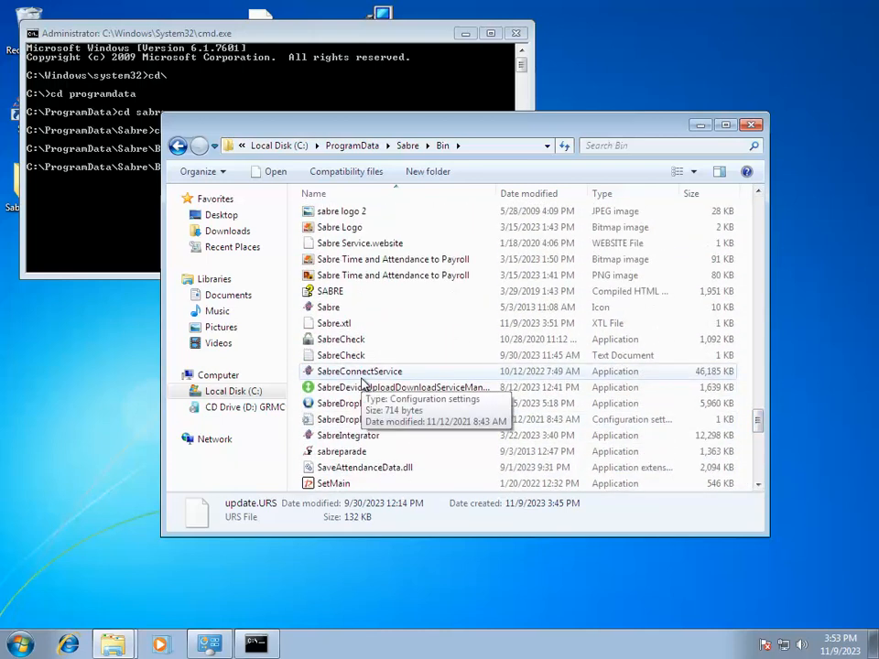
pyautogui.scroll(5, 363, 384)
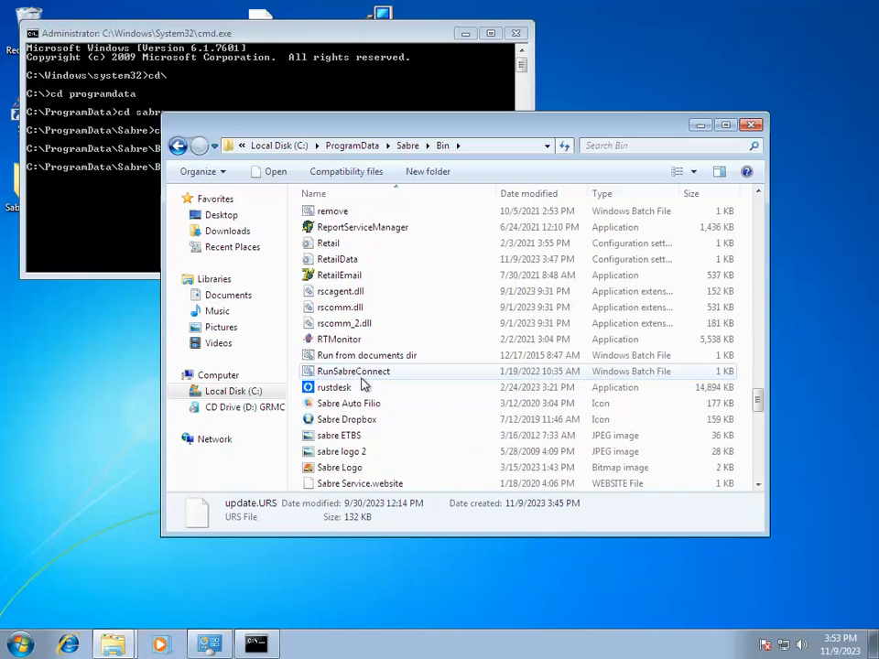
pyautogui.scroll(2, 364, 384)
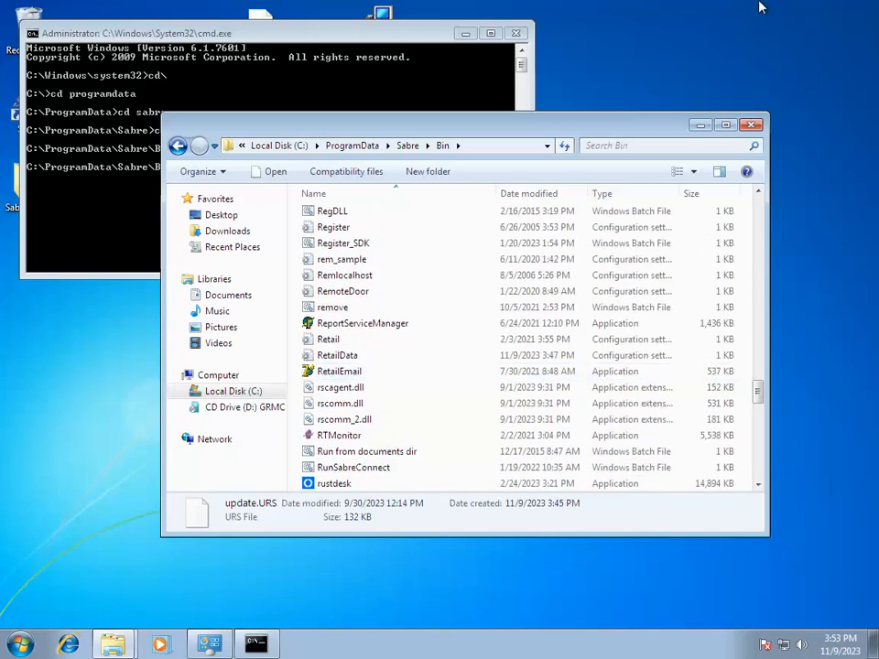
pyautogui.click(345, 246)
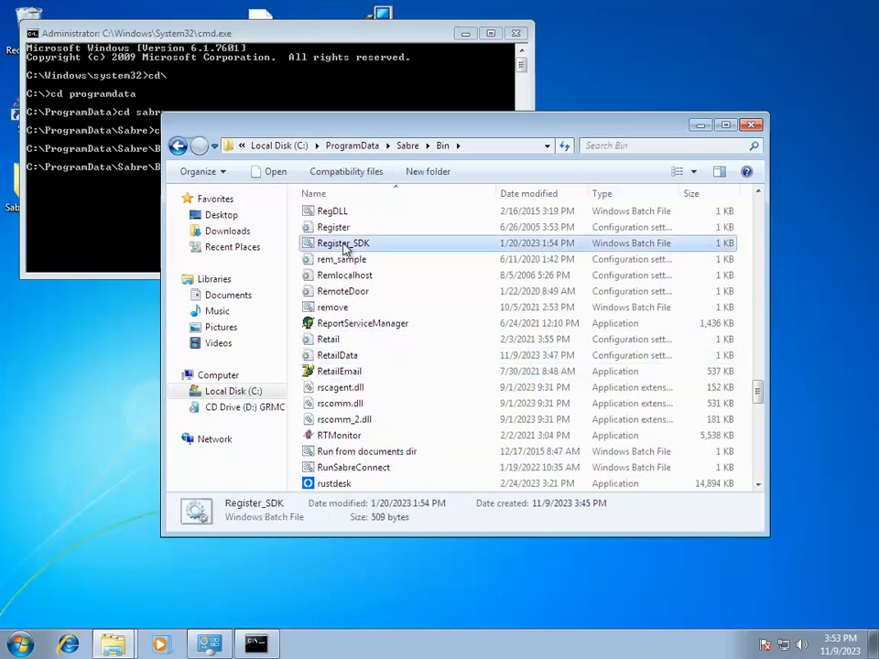
pyautogui.rightClick(346, 246)
pyautogui.click(394, 303)
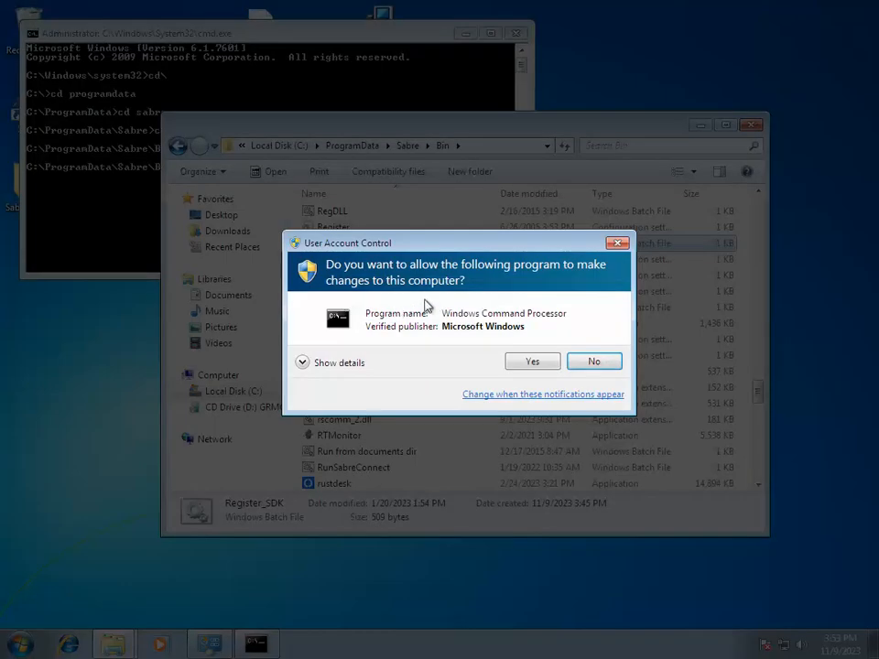
pyautogui.click(536, 363)
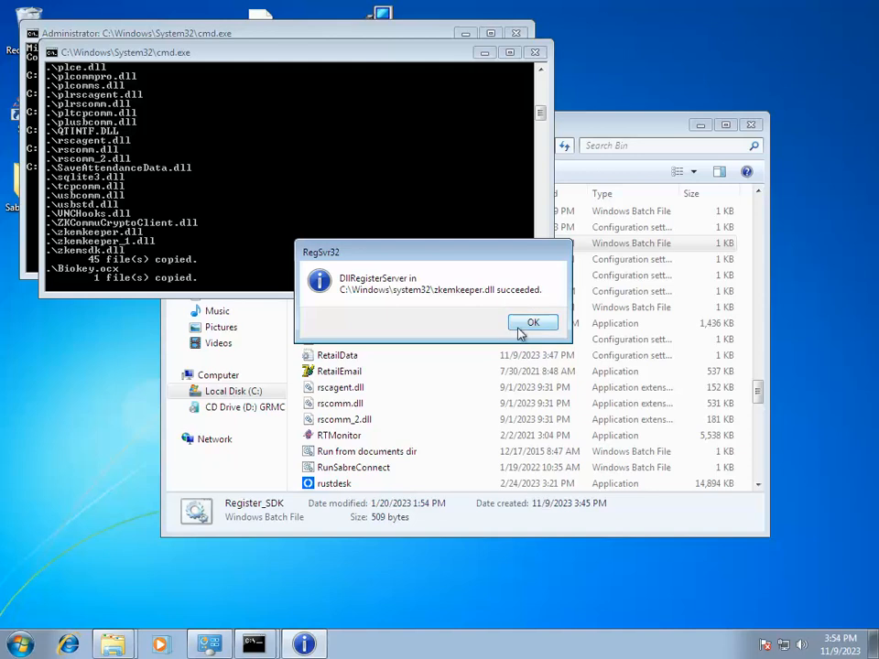
# Step: Acknowledge the DLL registration messages, let the batch script finish, and clear the command prompt and Bin folder windows off the desktop
pyautogui.click(531, 324)
pyautogui.click(531, 324)
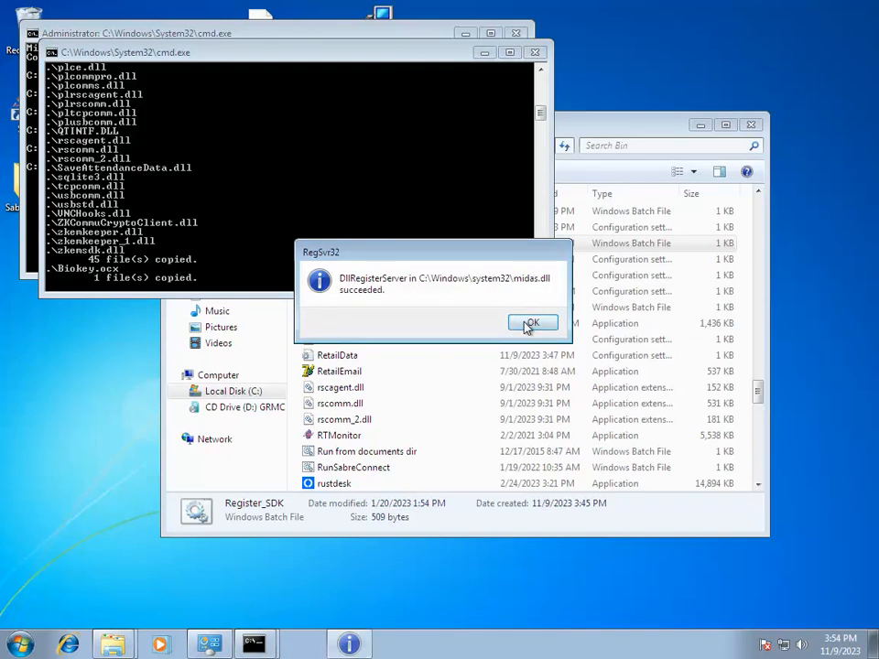
pyautogui.click(531, 324)
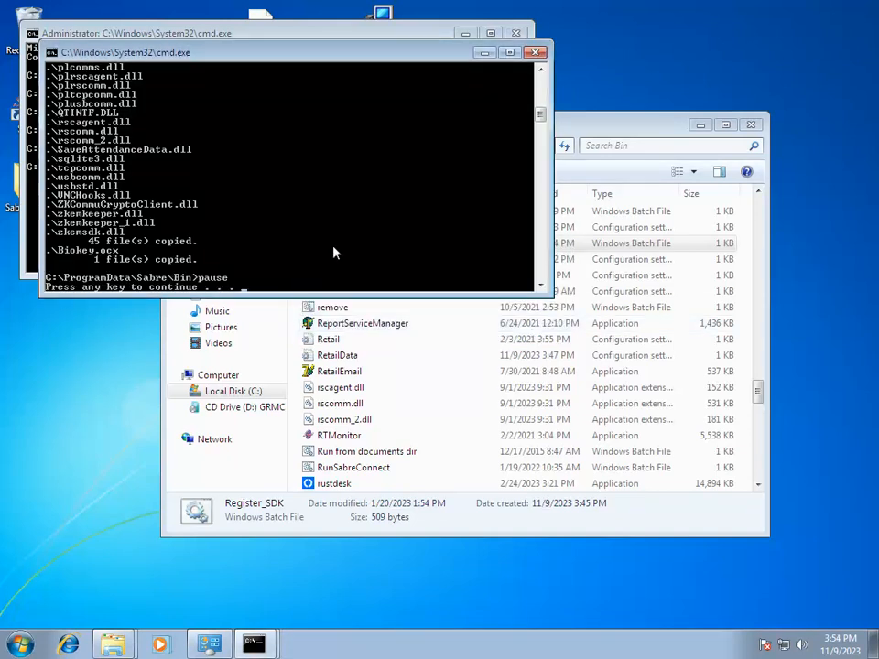
pyautogui.press('Return')
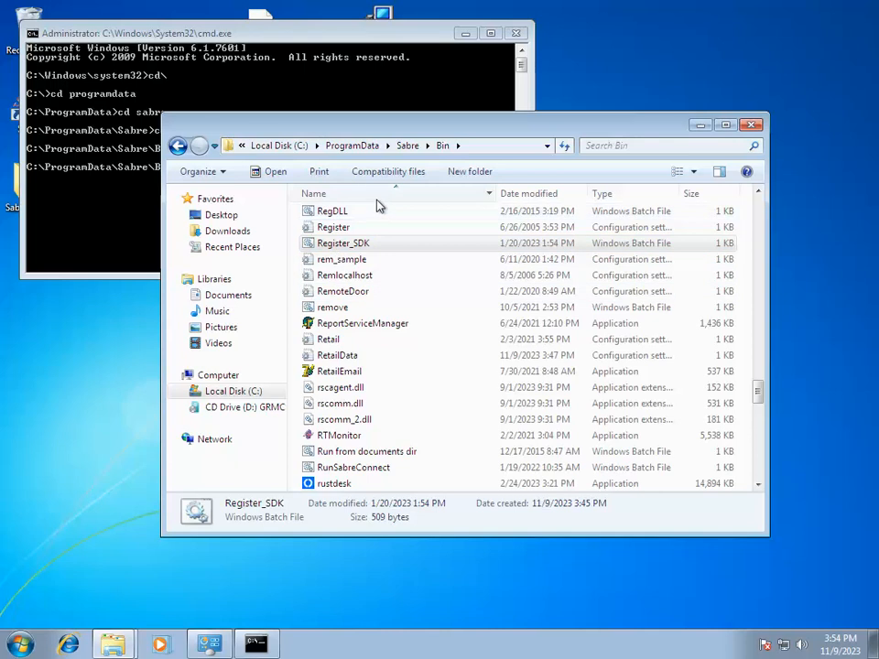
pyautogui.click(516, 33)
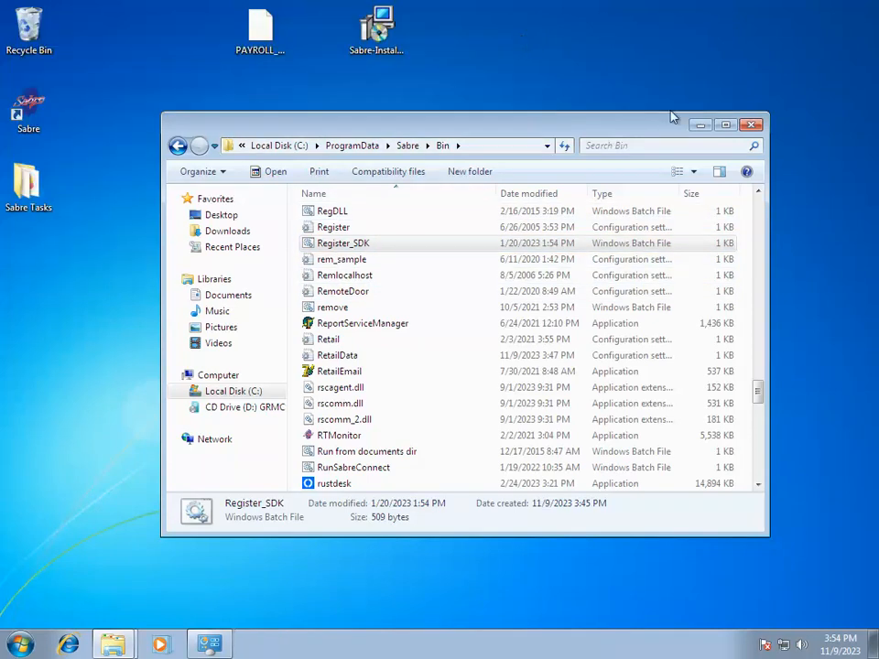
pyautogui.click(699, 125)
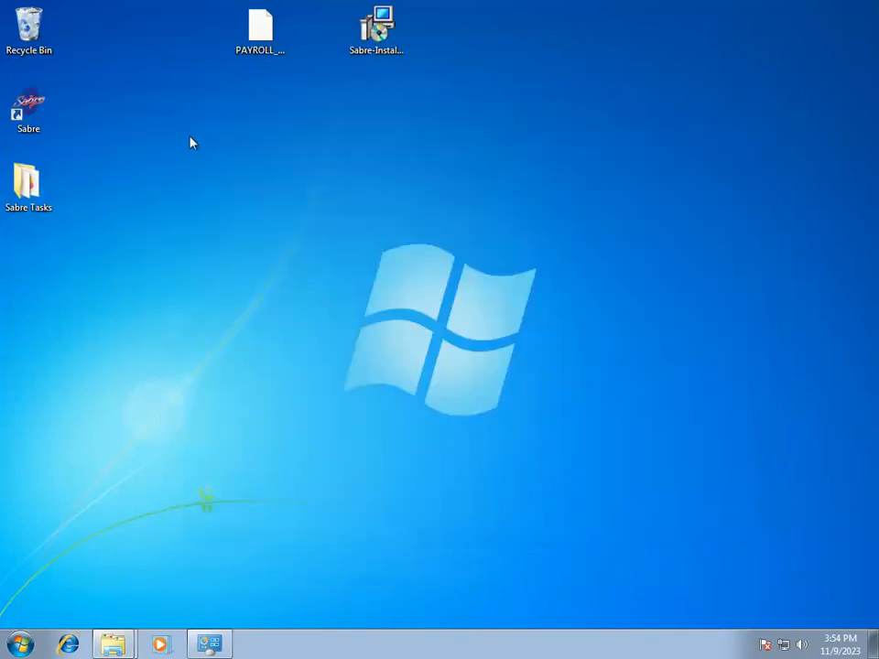
# Step: Launch Sabre, log in to the Northside Electrical Umbilo company with the remembered admin credentials, and open the program's About information
pyautogui.doubleClick(31, 106)
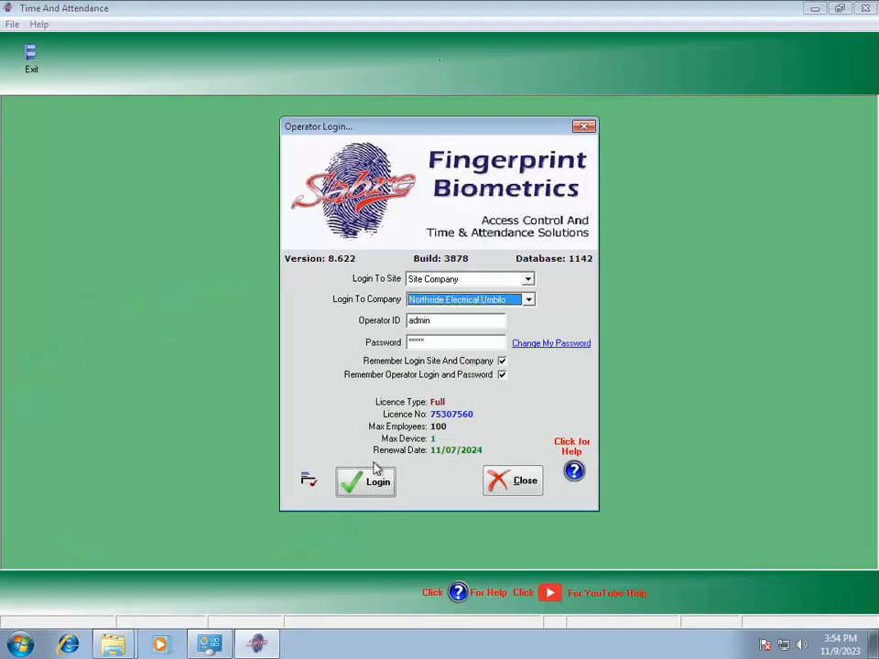
pyautogui.click(368, 479)
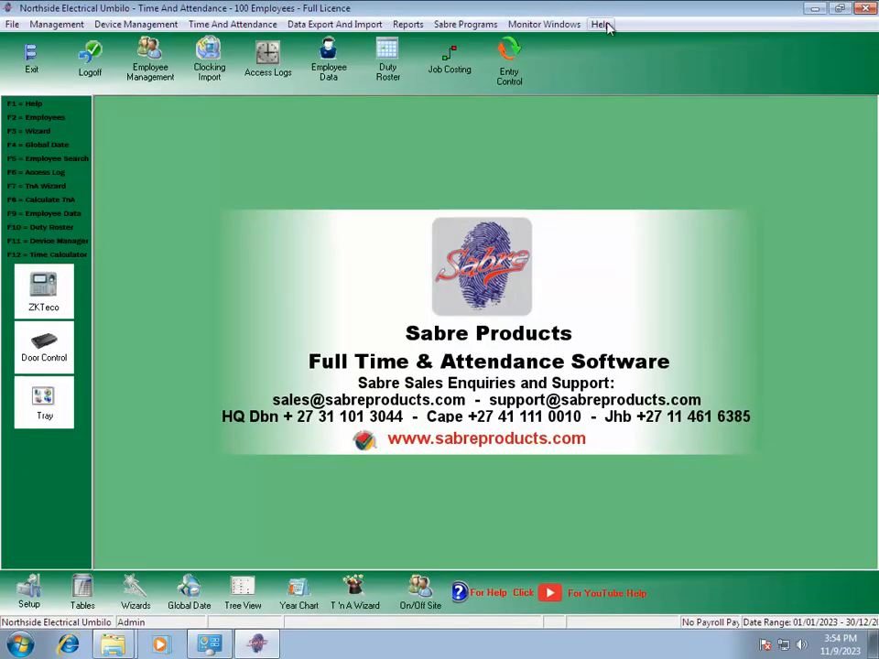
pyautogui.click(601, 24)
pyautogui.click(620, 235)
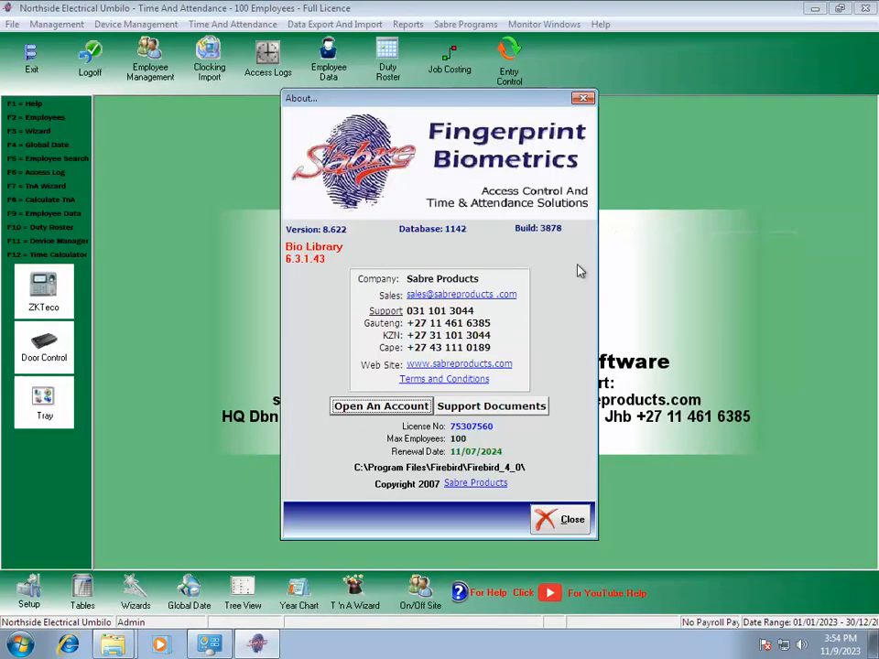